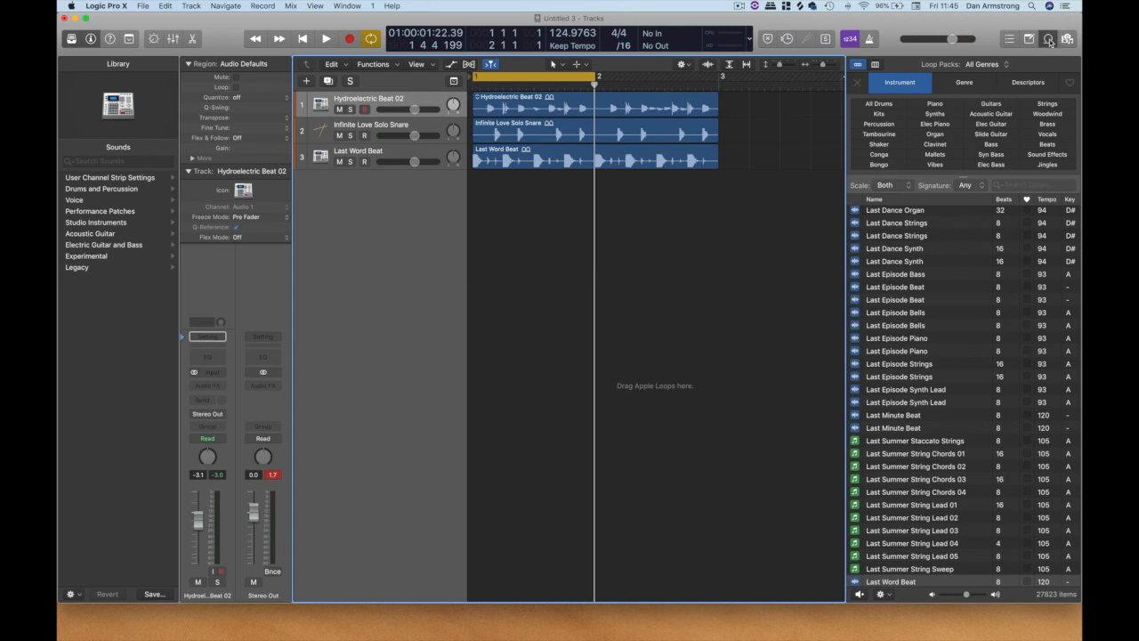
Hide the Apple Loops browser.
click(1048, 39)
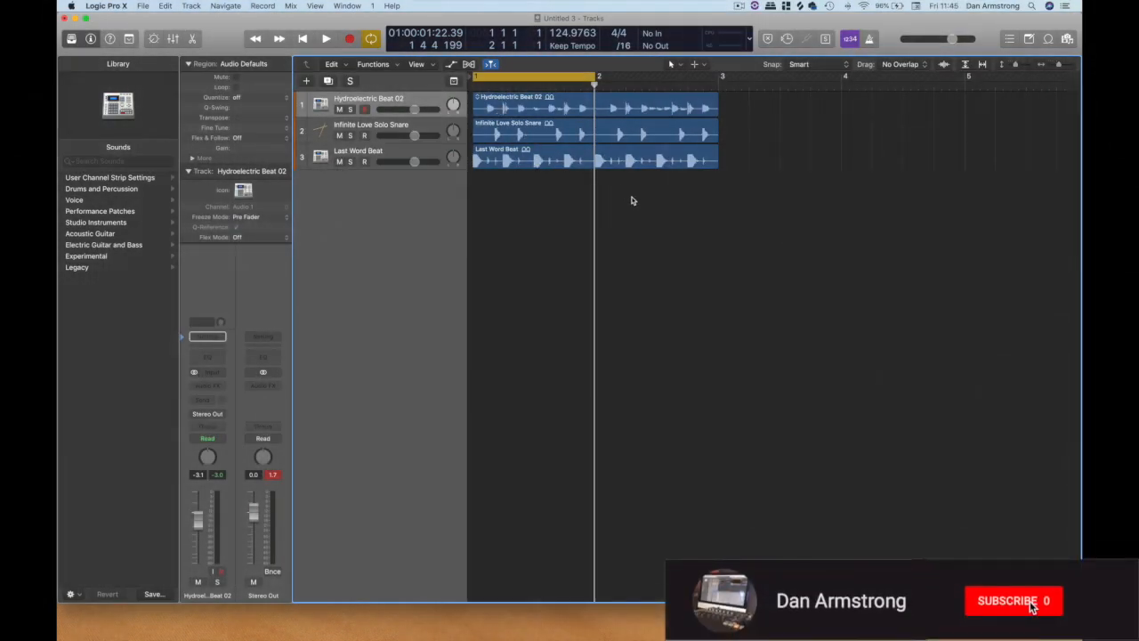
Split the last snare hit off the Infinite Love Solo Snare region with the Scissors tool.
click(681, 65)
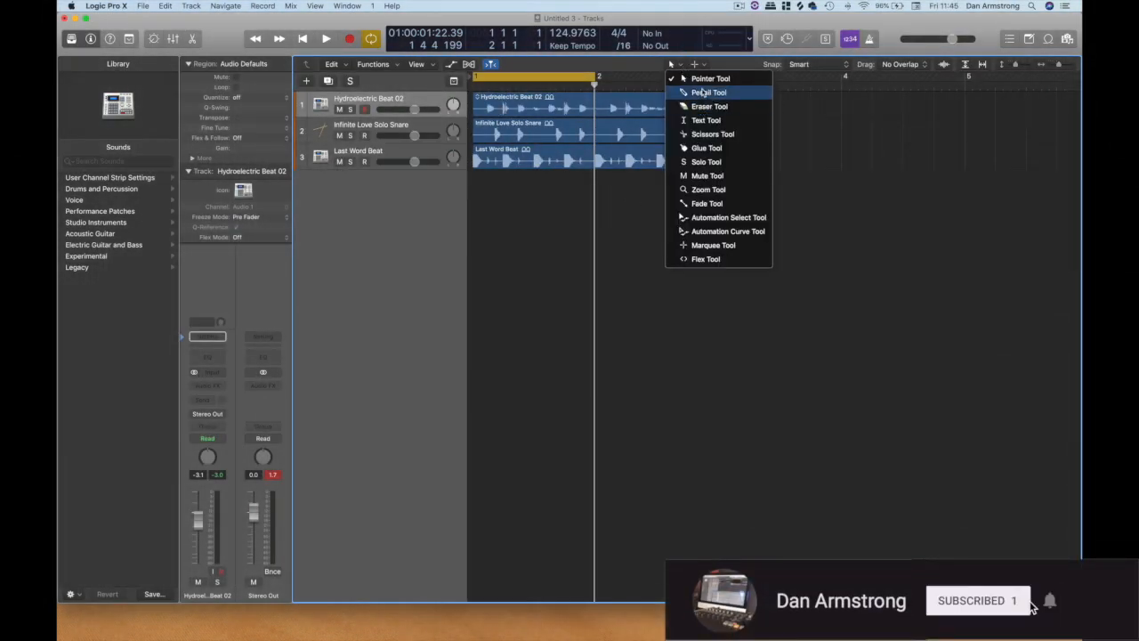
click(710, 134)
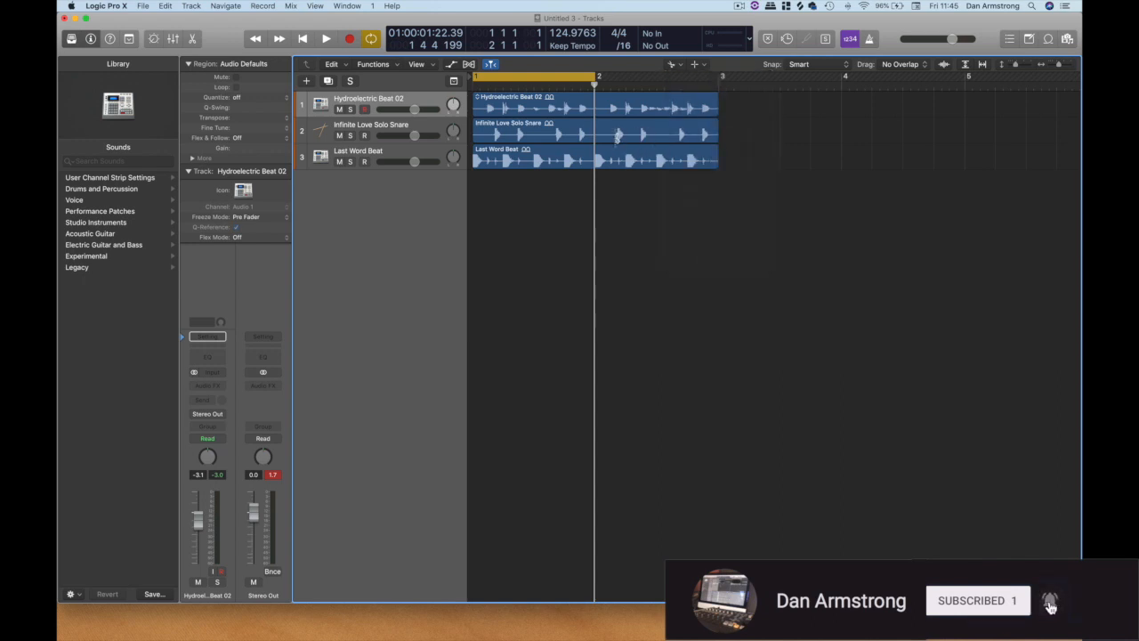
click(703, 135)
click(703, 135)
key(t)
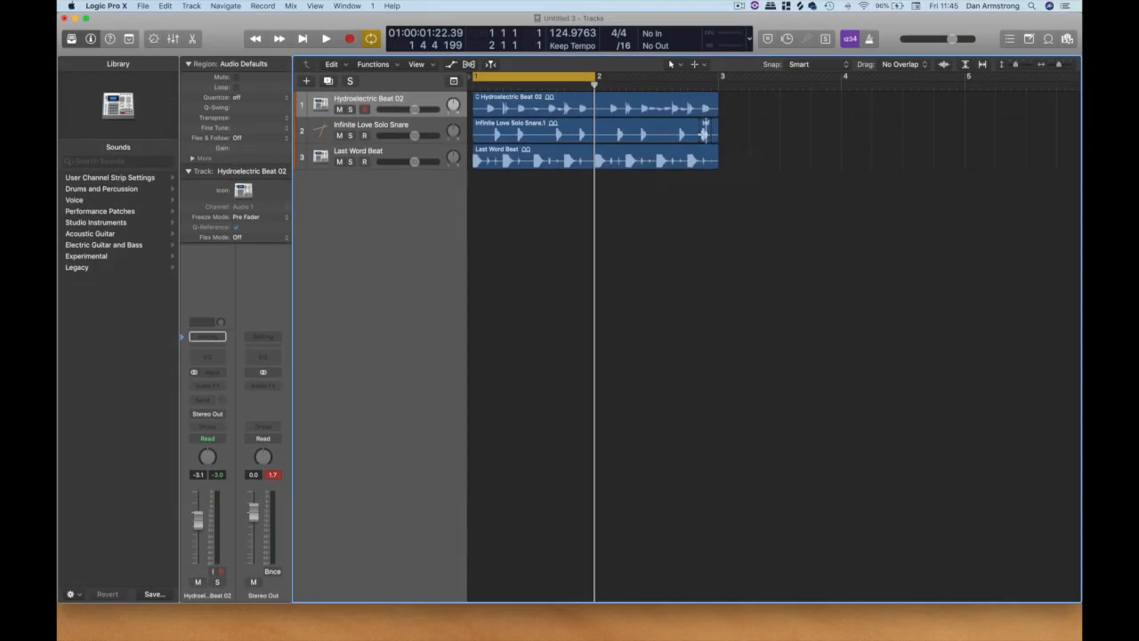
Place a row of copies of the cut snare slice along its track from bar 3 to bar 4.
click(703, 130)
drag(705, 128, 751, 129)
drag(751, 129, 843, 128)
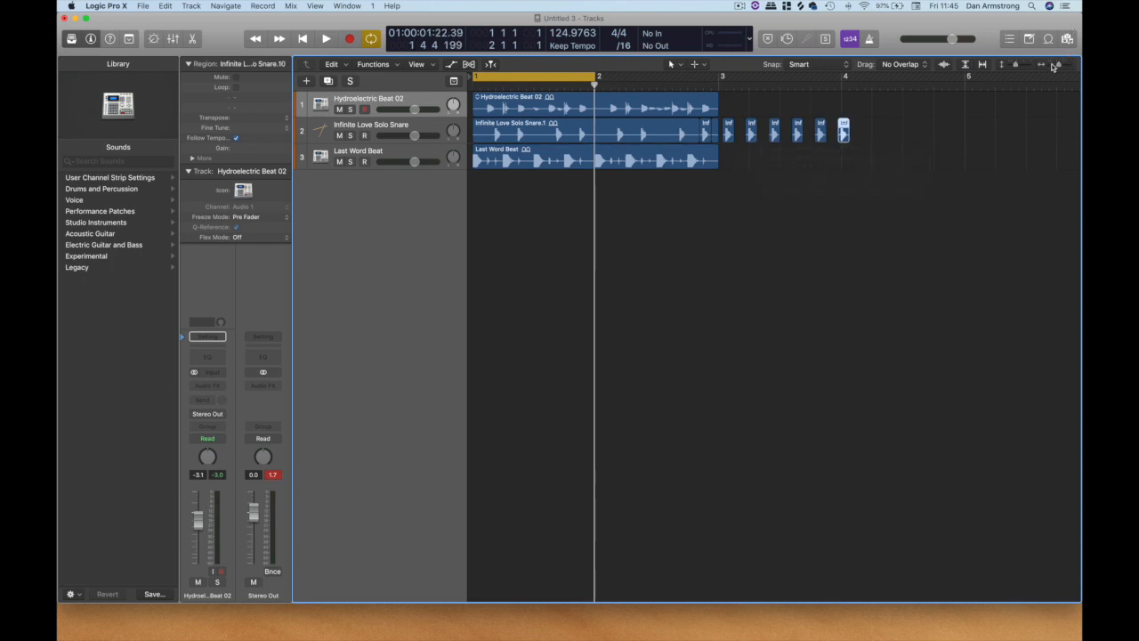
click(1052, 65)
click(1052, 65)
click(1053, 65)
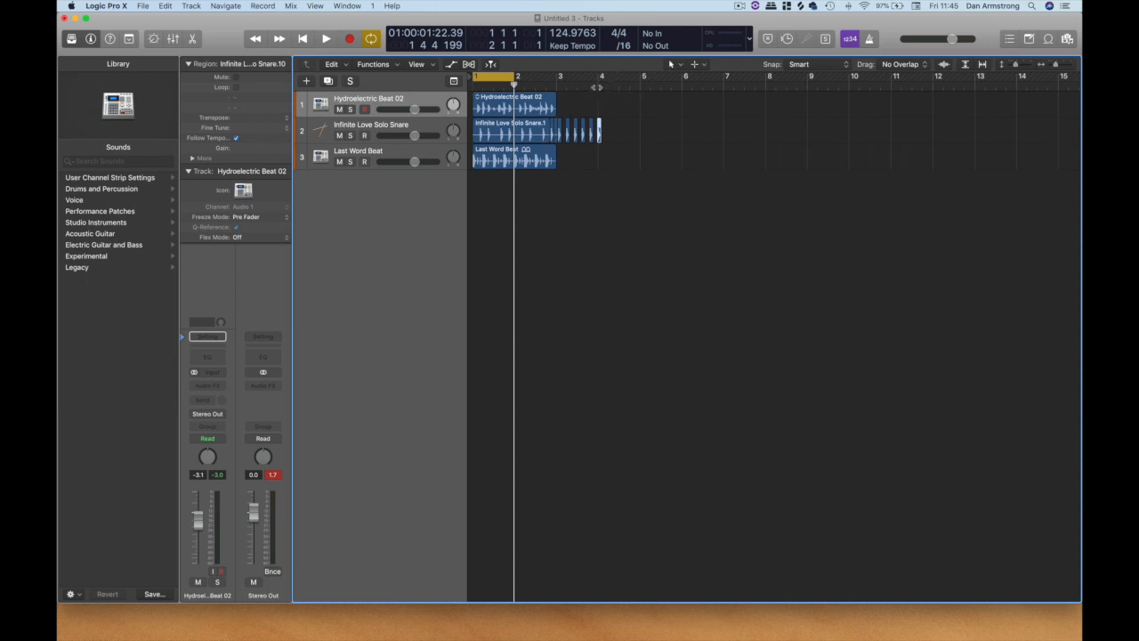
click(597, 87)
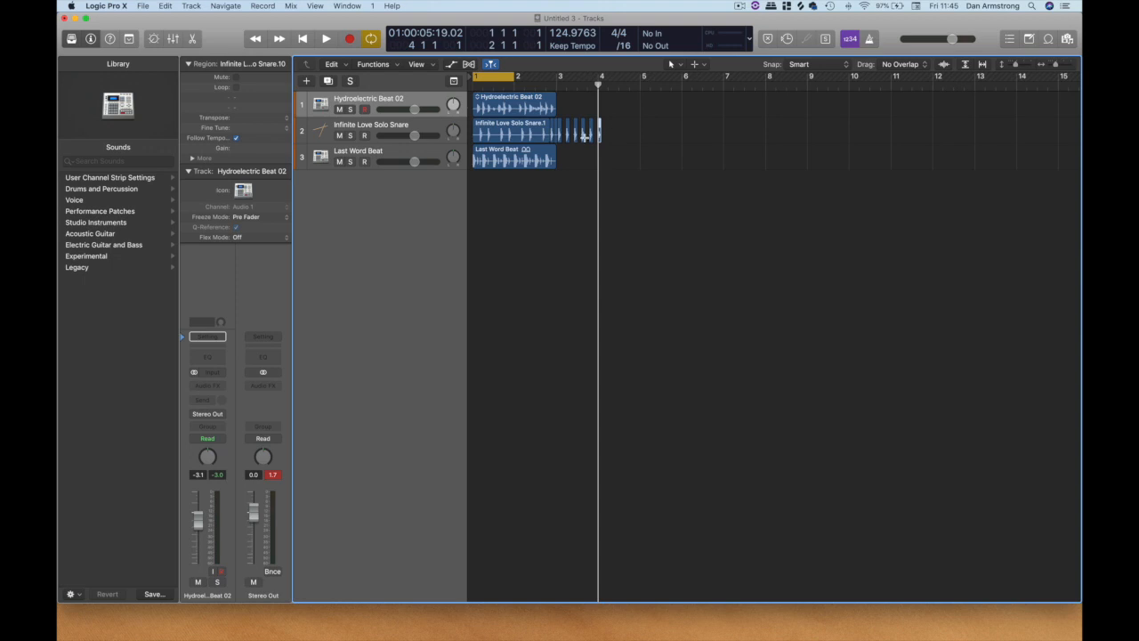
Undo the snare slice copies and the split of the Infinite Love Solo Snare region.
key(super+z)
key(super+z)
key(super+z)
key(super+z)
key(super+z)
key(super+z)
key(super+z)
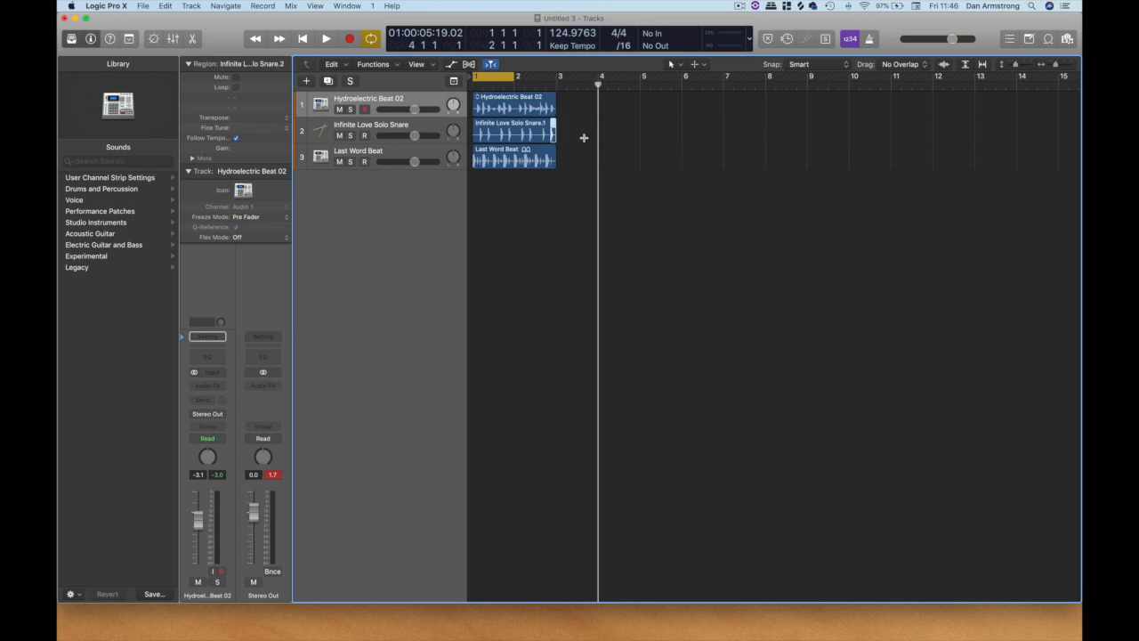
key(super+z)
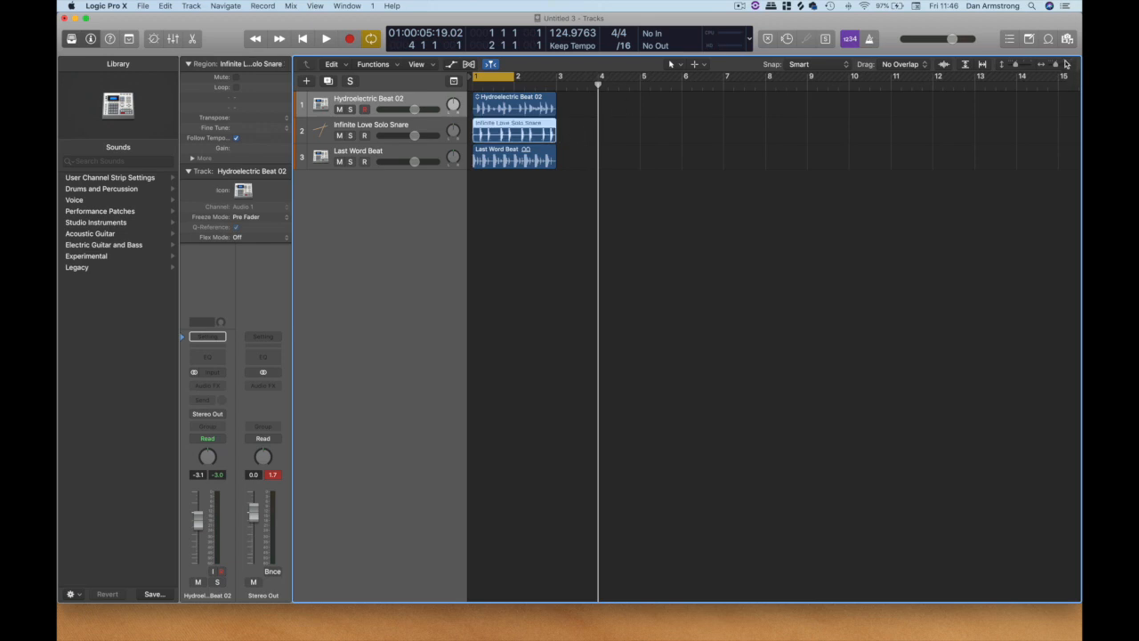
Mute the Infinite Love Solo Snare and Last Word Beat tracks and select the Hydroelectric Beat 02 track.
click(1068, 65)
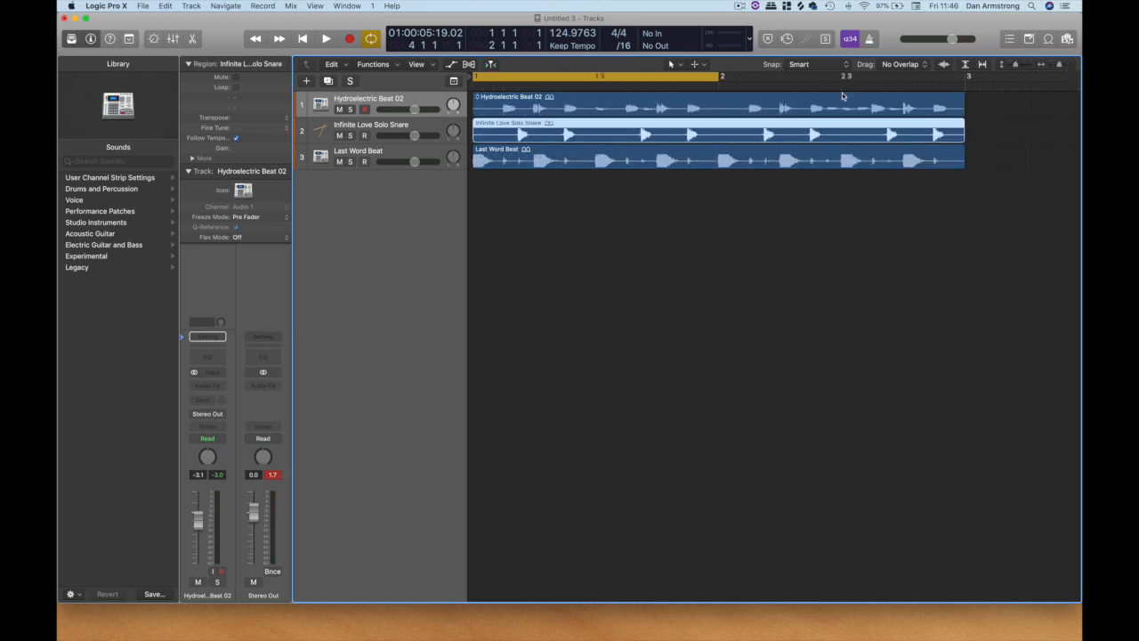
drag(339, 136, 339, 161)
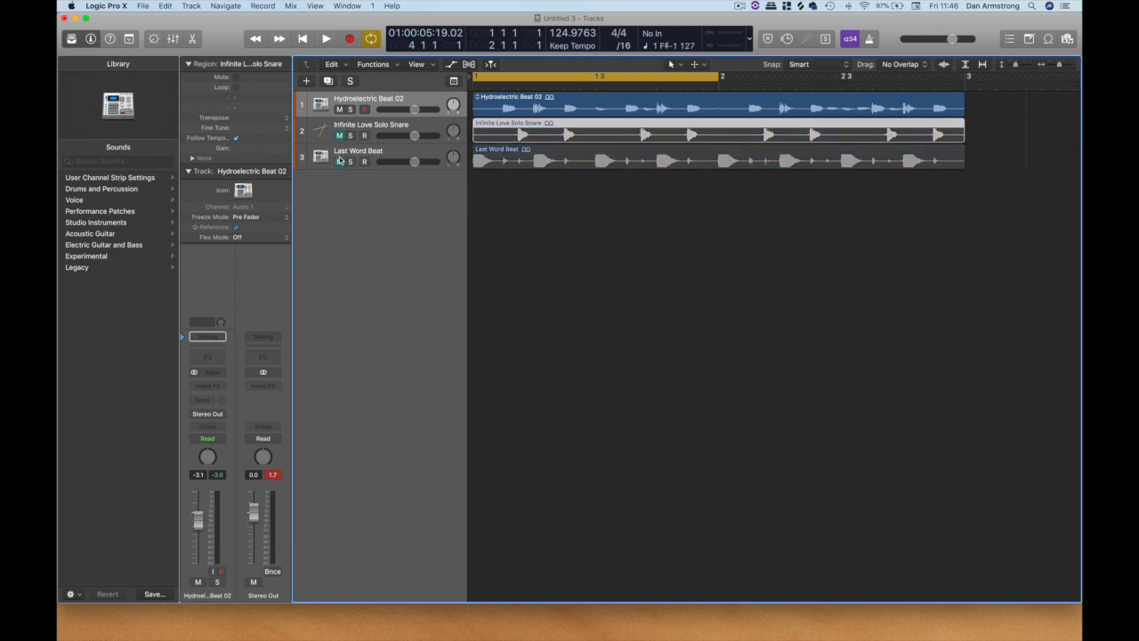
click(378, 102)
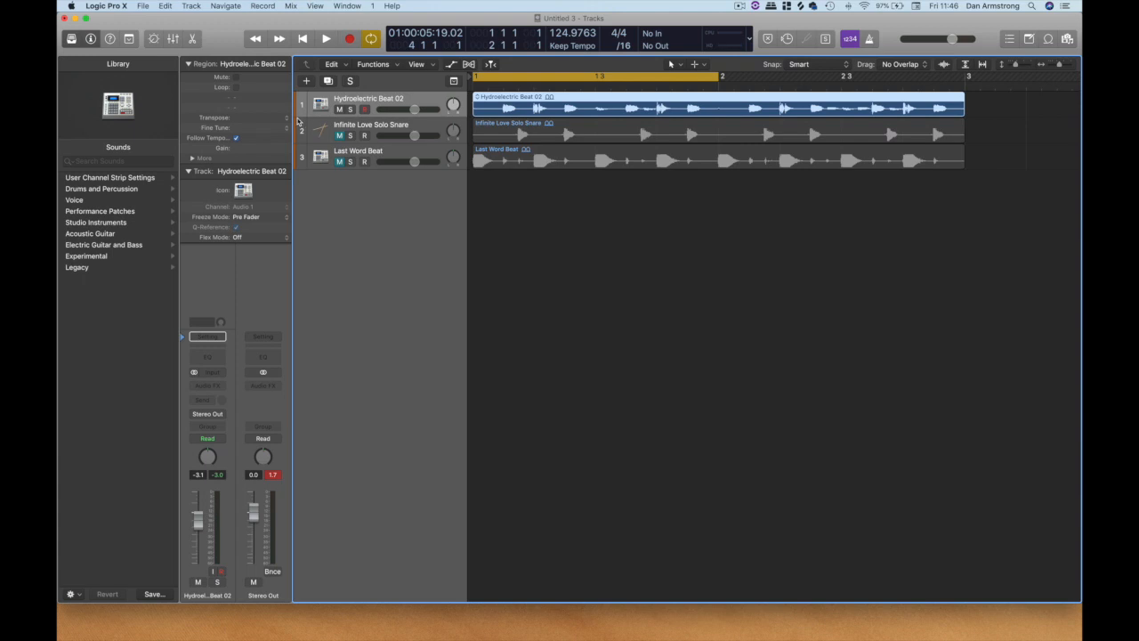
Enlarge the Hydroelectric Beat 02 track to an individual track zoom of 20 and play its beat.
drag(301, 115, 301, 212)
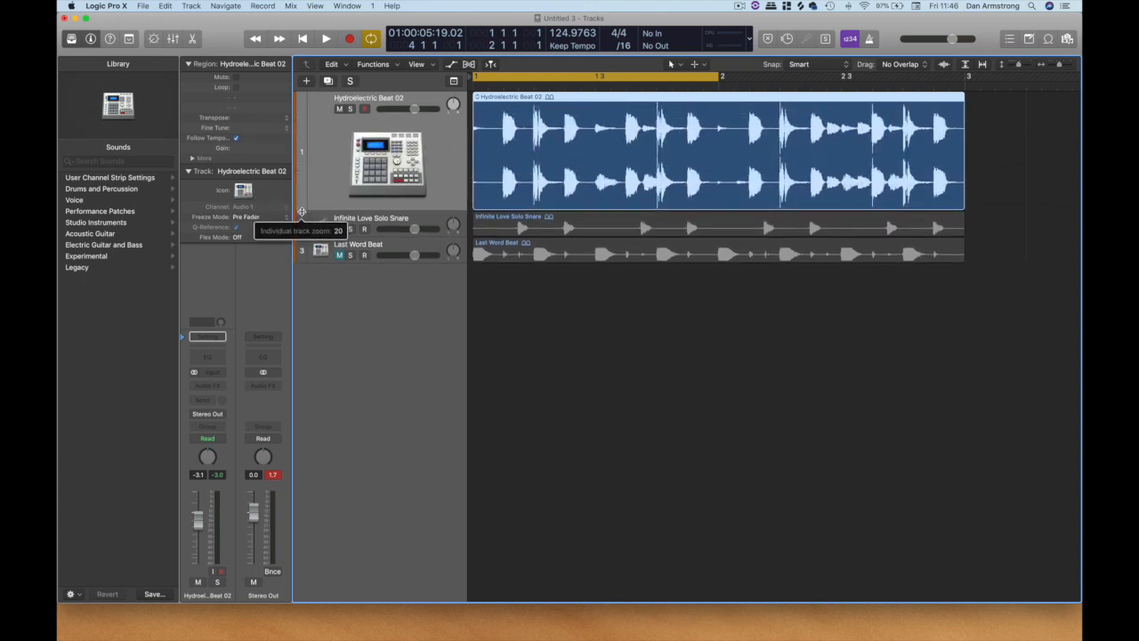
click(1070, 66)
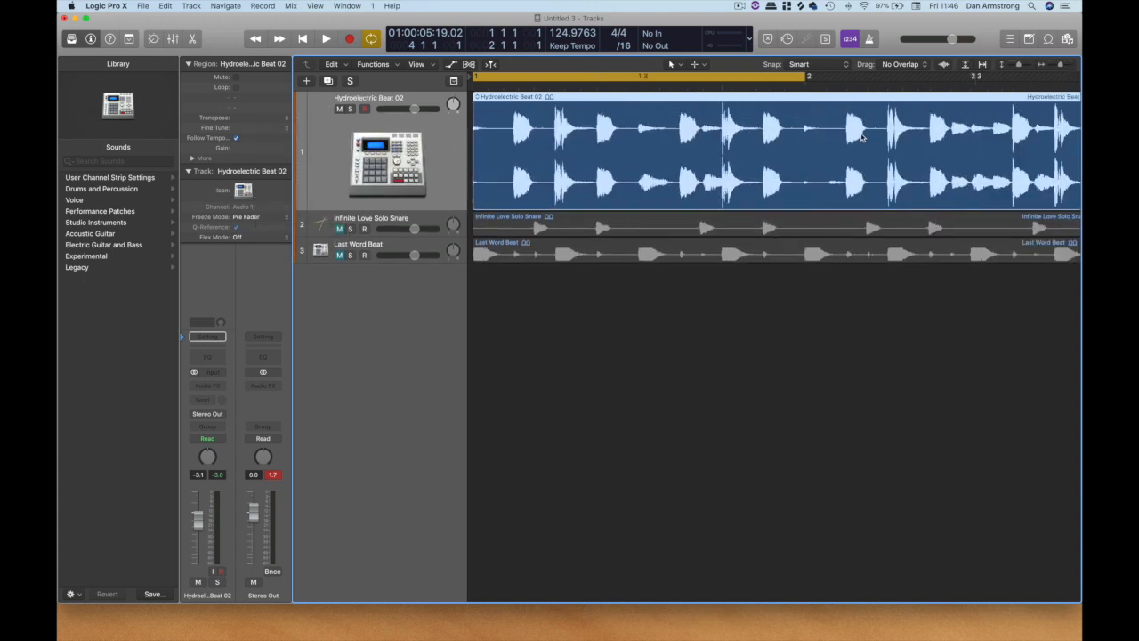
key(space)
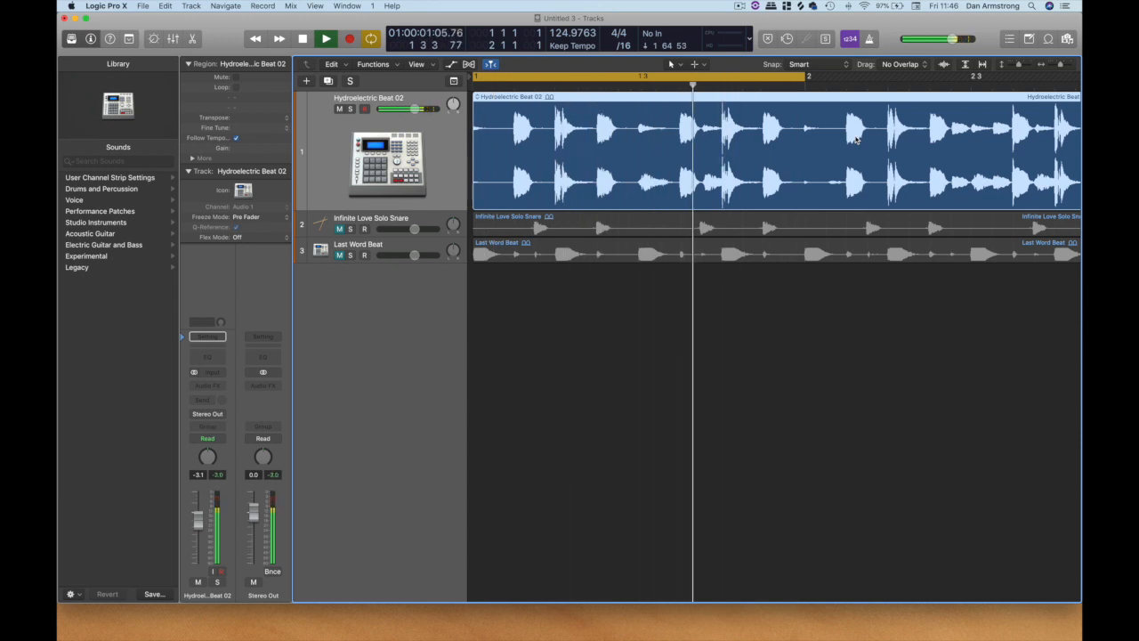
key(space)
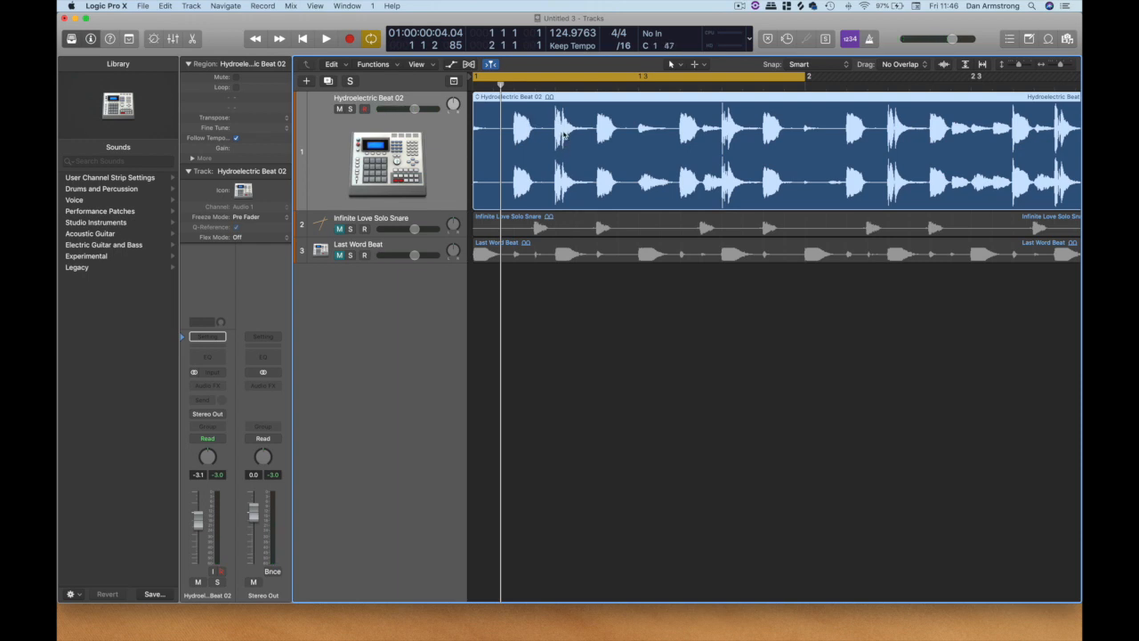
Split the Hydroelectric Beat 02 region before and after each of its first two strong hits with the Scissors tool.
key(t)
click(597, 75)
click(1070, 68)
drag(519, 153, 639, 149)
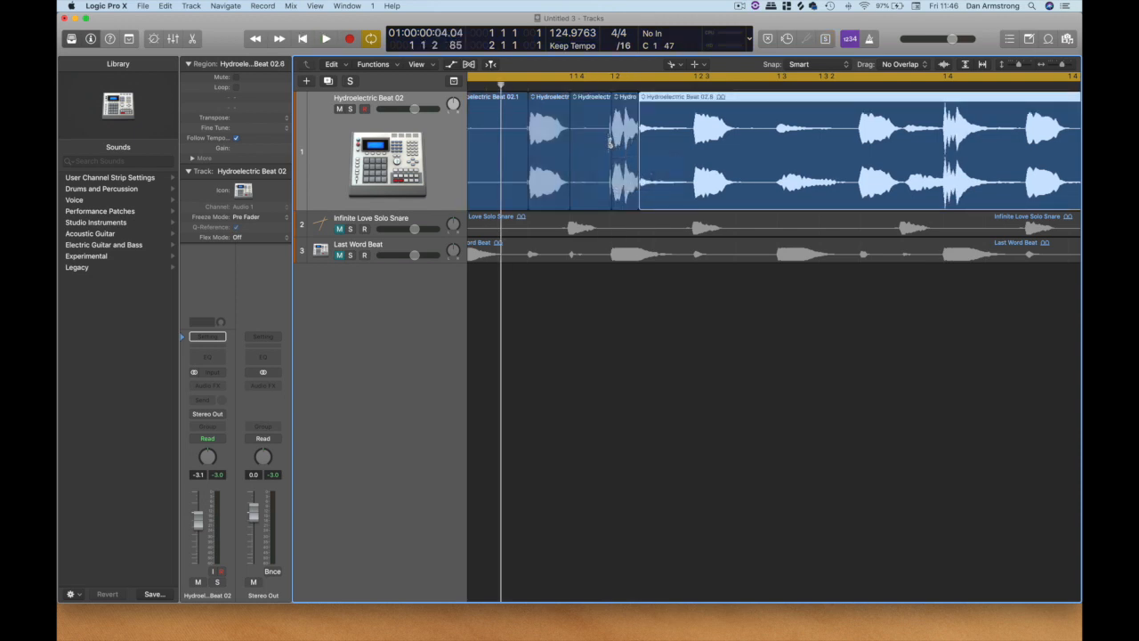
Undo the cuts around the second hit and split the region tightly there again, at about 1 1 4 230 and 1 2 2 234.
key(super+z)
key(super+z)
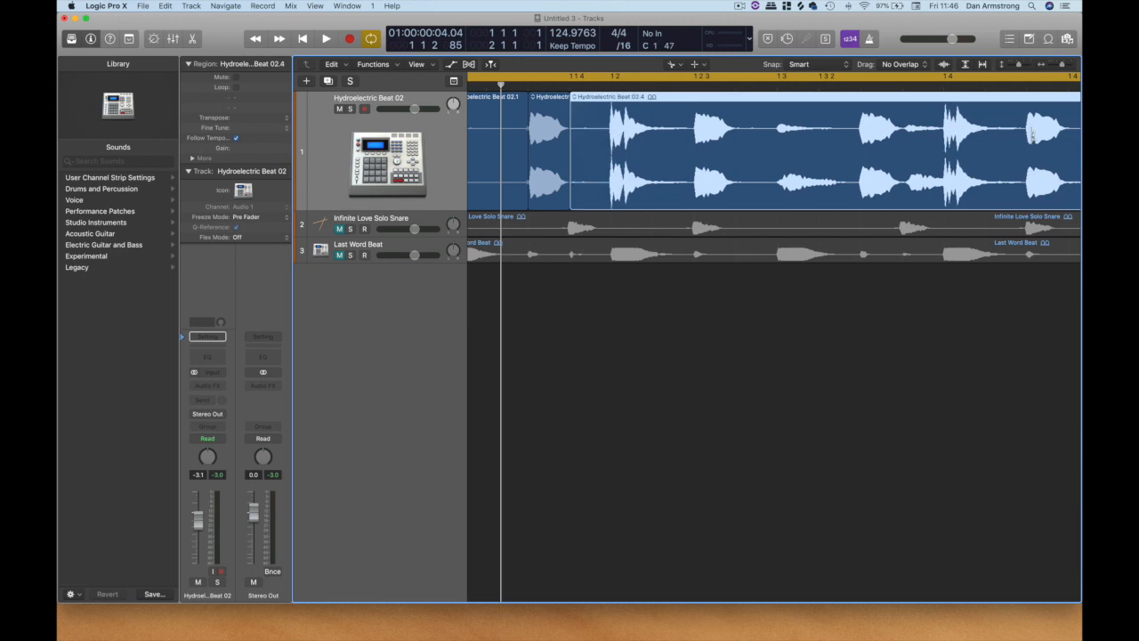
click(1070, 65)
click(1071, 64)
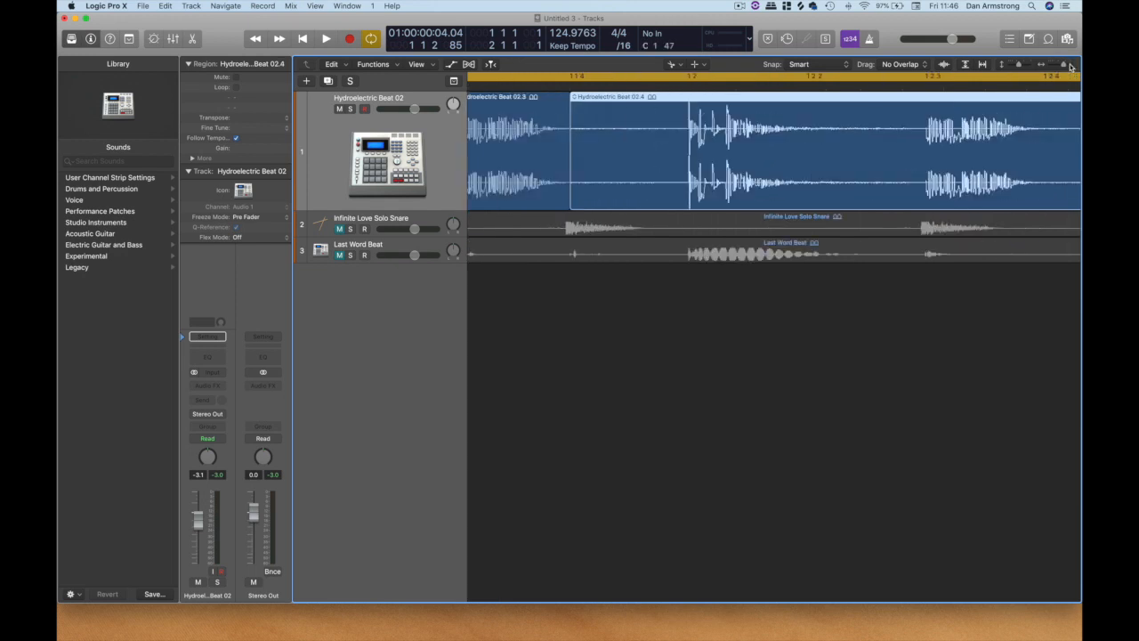
drag(673, 151, 685, 148)
drag(906, 156, 923, 158)
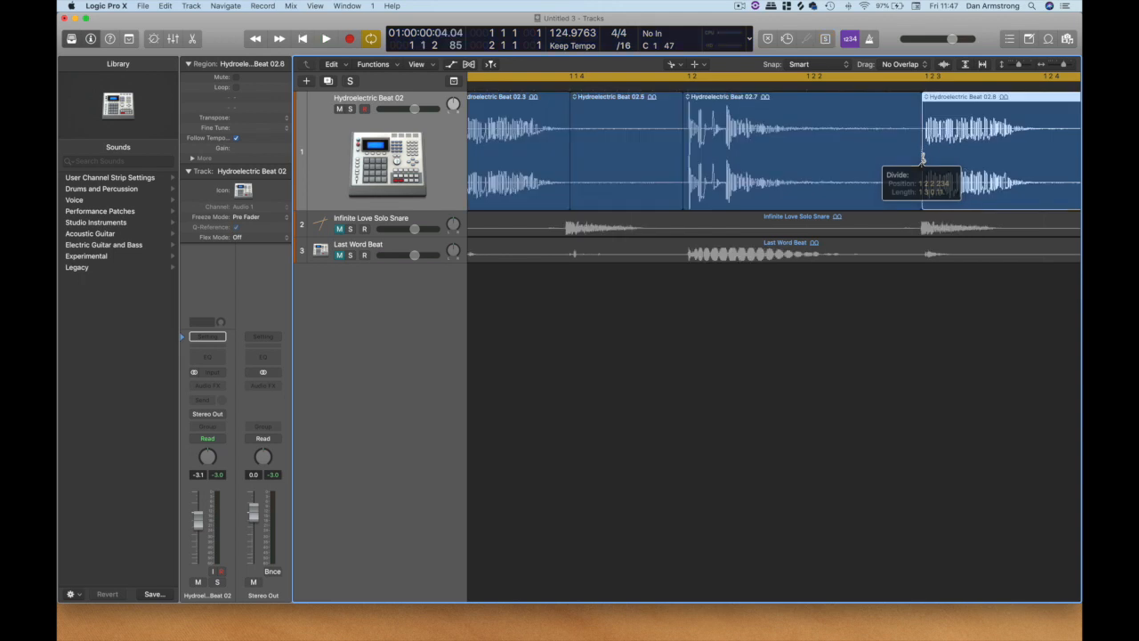
Mute every Hydroelectric Beat 02 slice except the two isolated hits with the Mute tool, and play the result.
drag(1061, 66, 1050, 69)
right_click(595, 350)
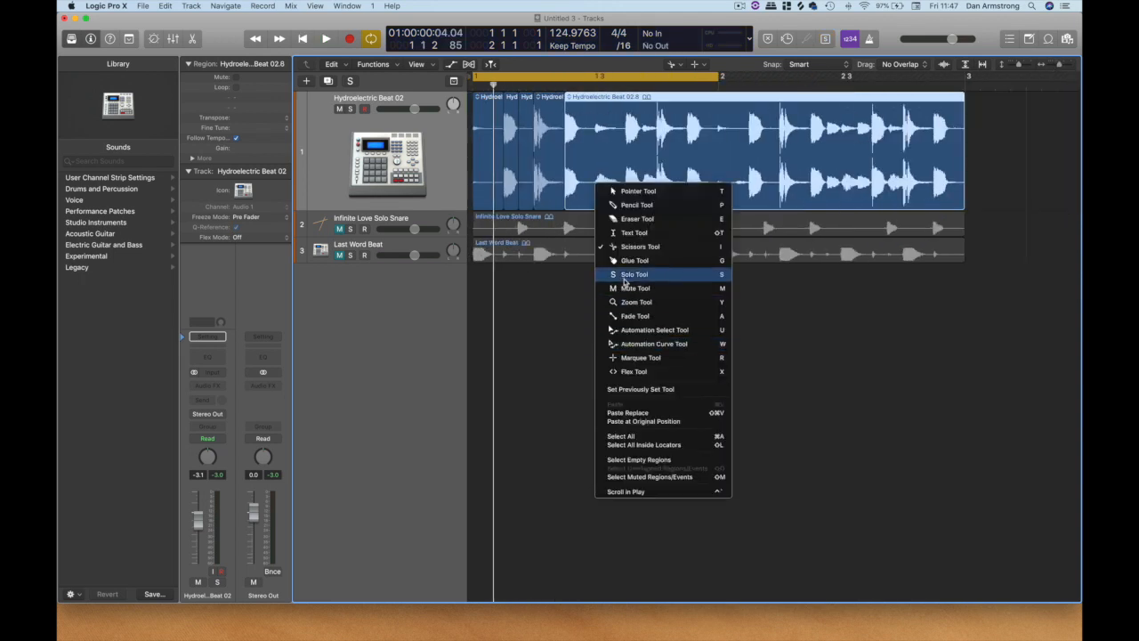
click(456, 108)
click(480, 130)
click(524, 130)
click(590, 130)
key(space)
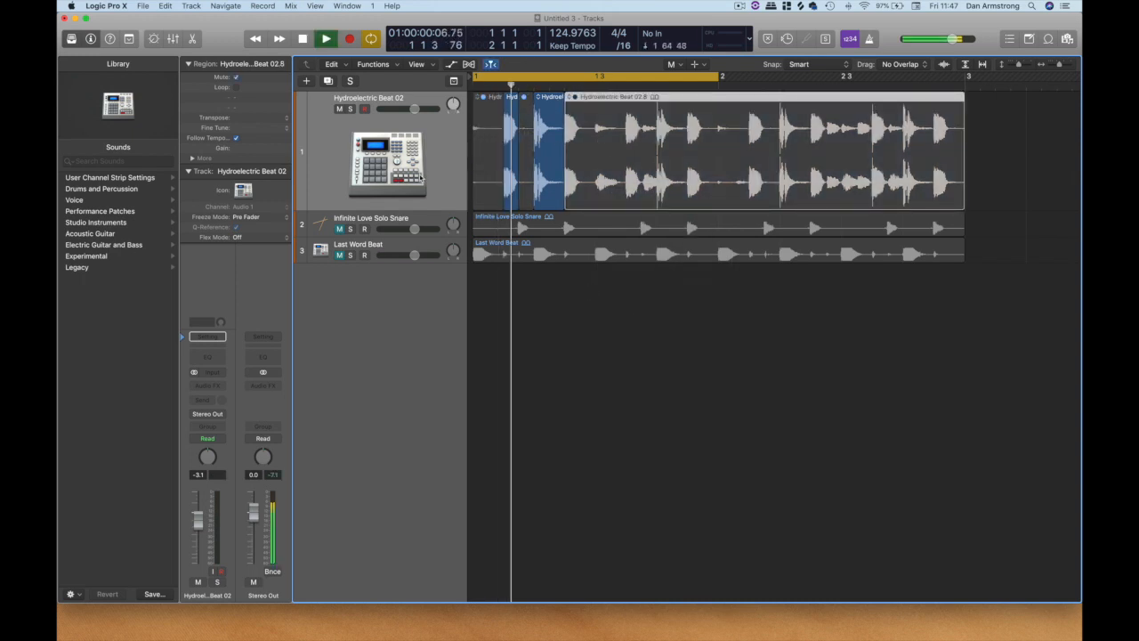
key(space)
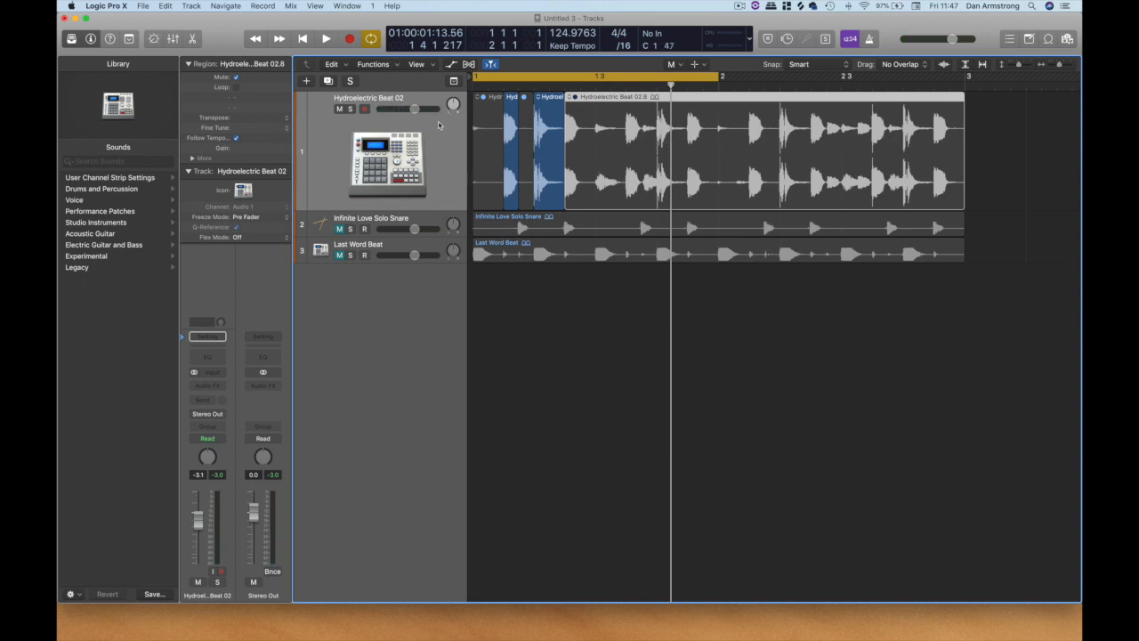
Delete the muted slices from the Hydroelectric Beat 02 track, keeping only the two isolated hits.
key(Delete)
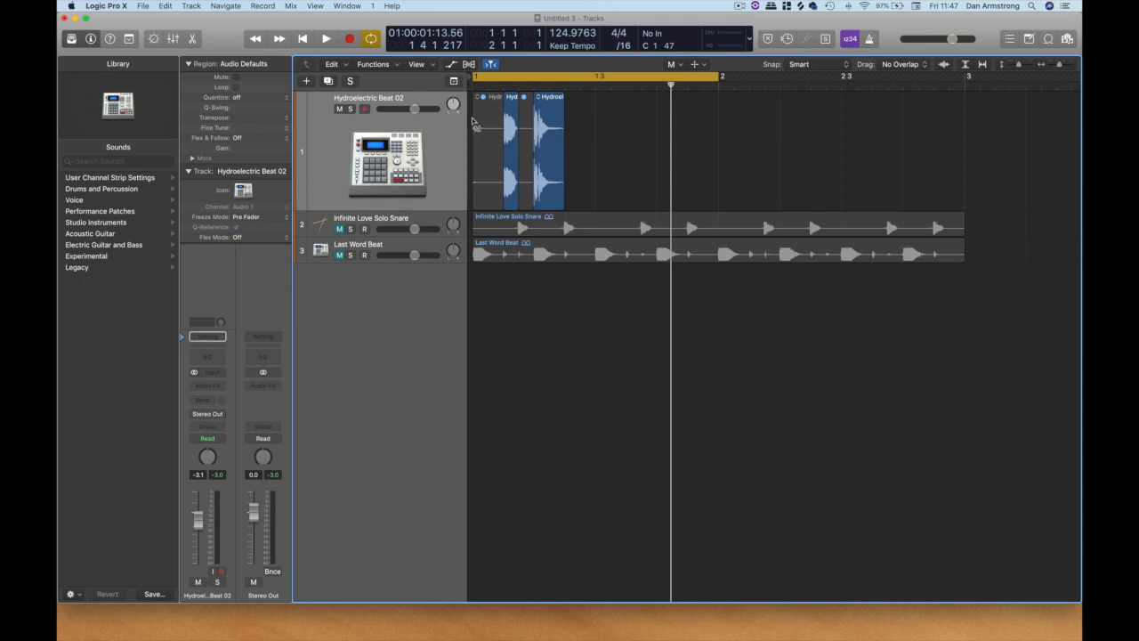
right_click(771, 118)
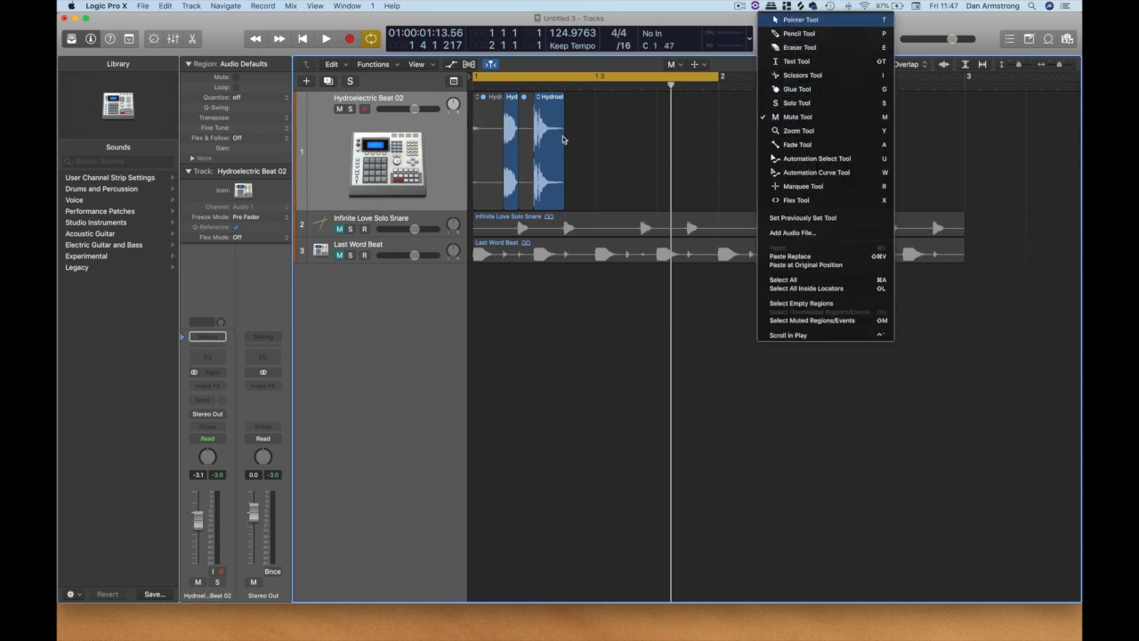
click(789, 20)
click(483, 117)
key(Delete)
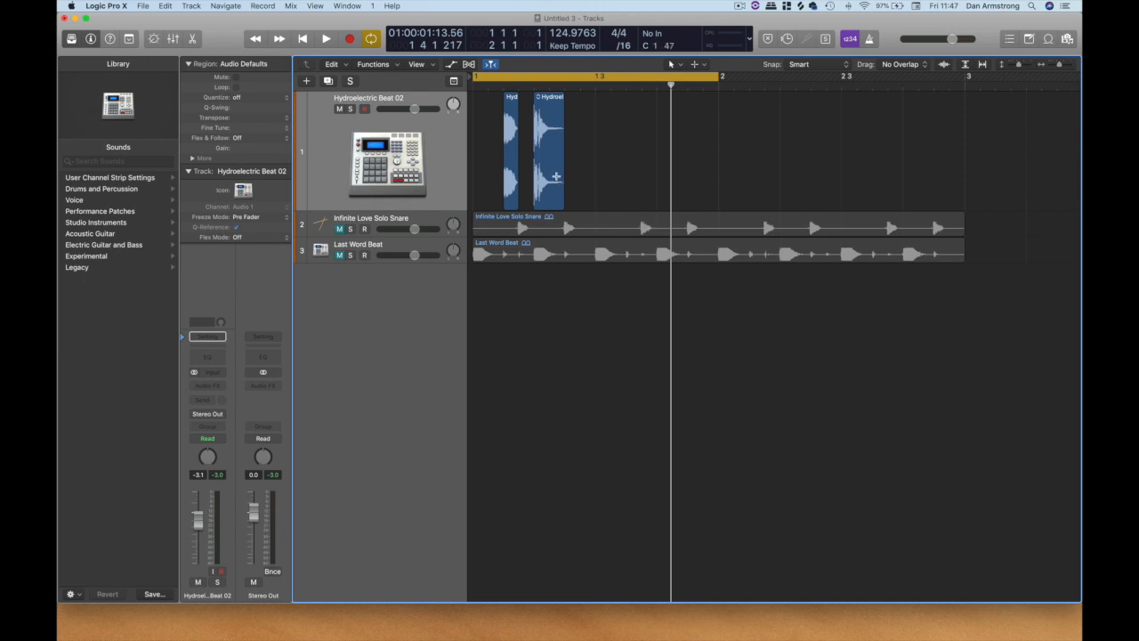
Try extending the end of the second isolated hit's region to bar 3, and undo the length change.
drag(562, 194, 1051, 194)
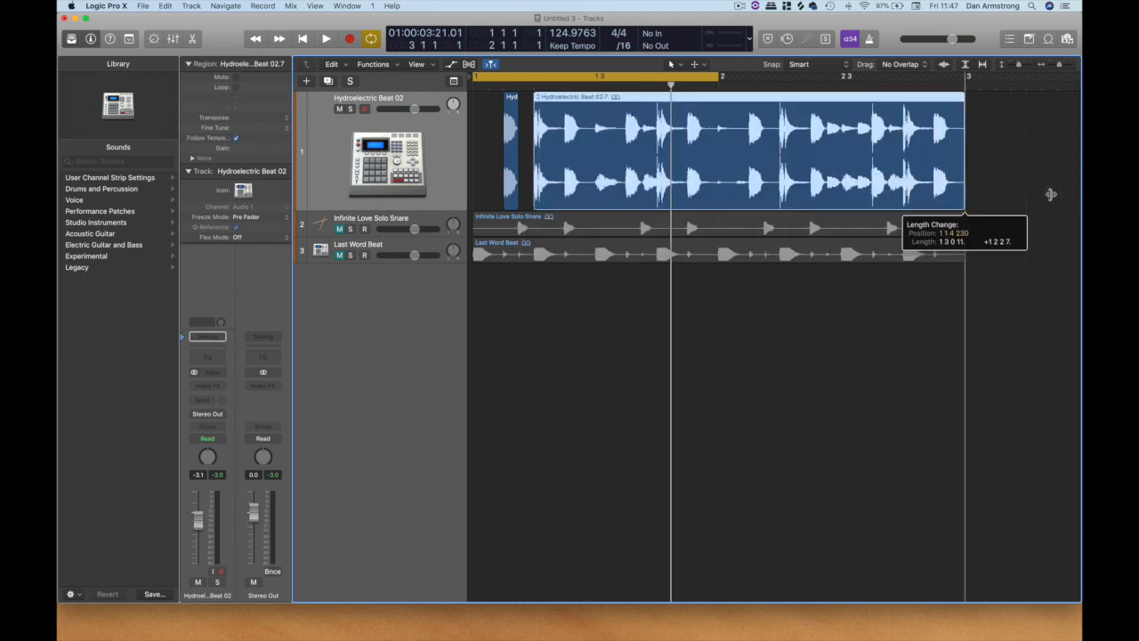
key(super+z)
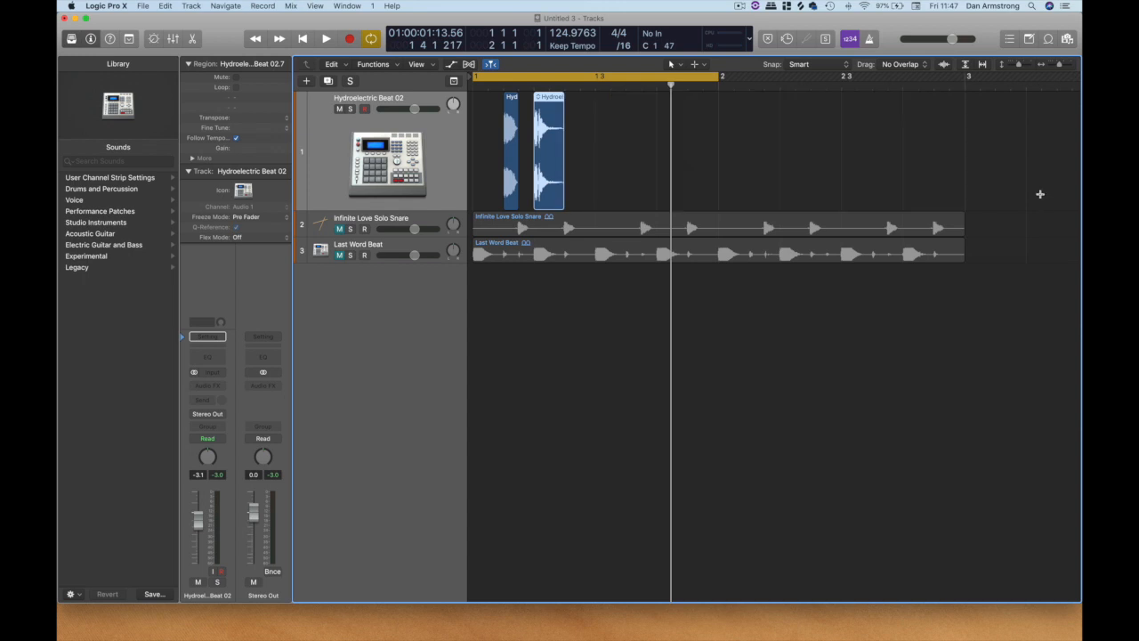
Mute the Hydroelectric Beat 02 track, unmute Infinite Love Solo Snare and play the snare loop.
click(338, 109)
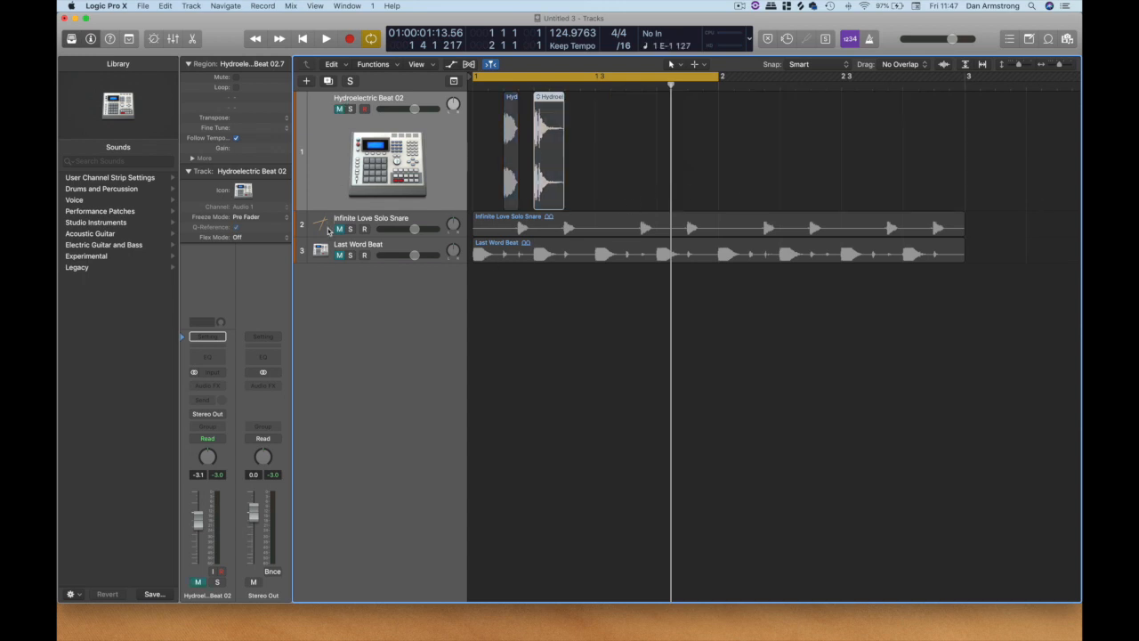
click(383, 230)
click(381, 221)
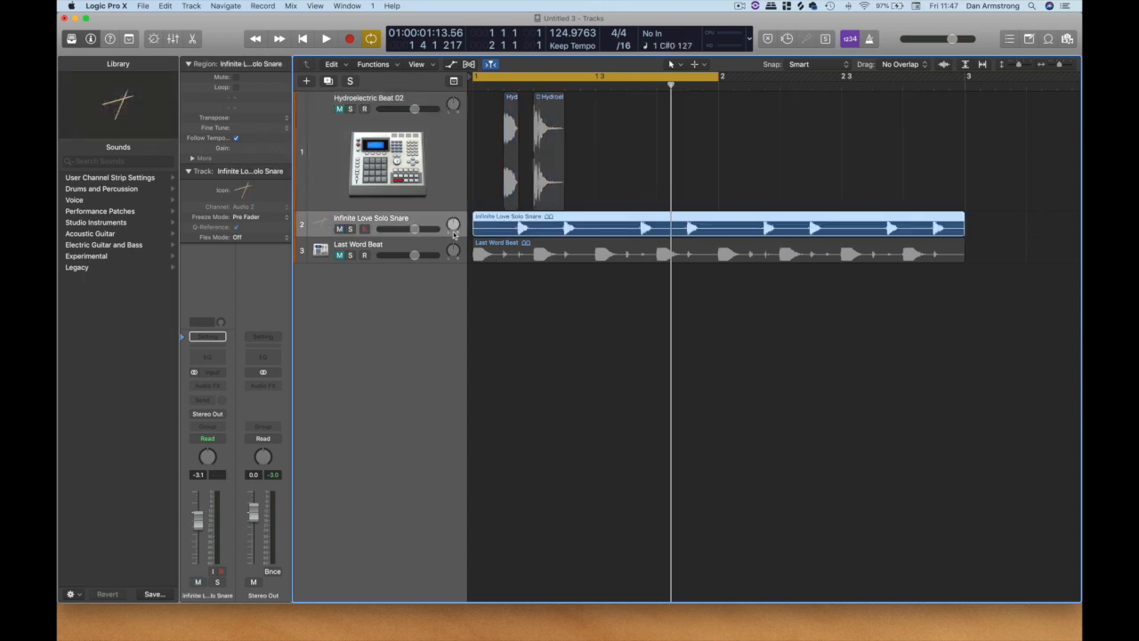
key(space)
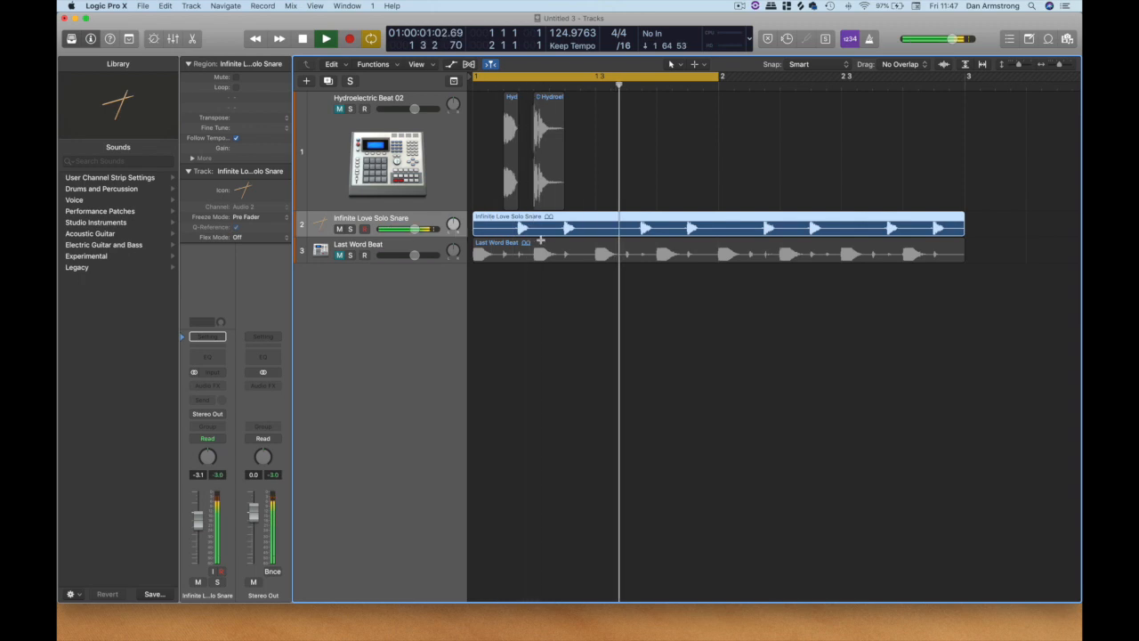
key(space)
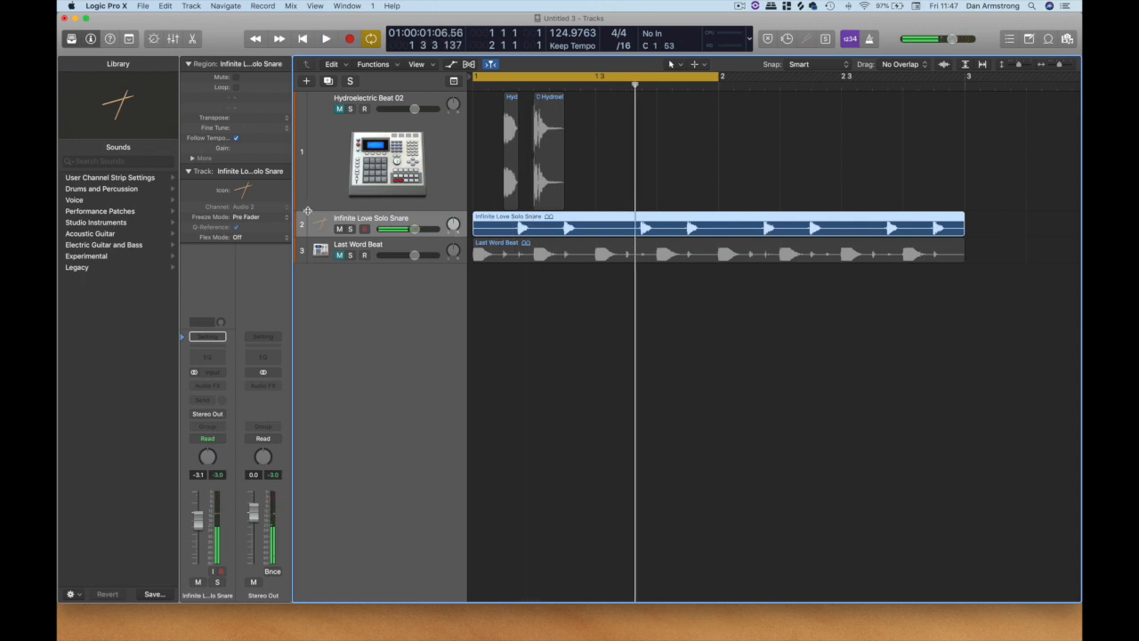
Enlarge the Infinite Love Solo Snare track and waveform, and play it from the beginning through the snare hit in beat 2.
drag(307, 211, 299, 311)
drag(1059, 65, 1070, 65)
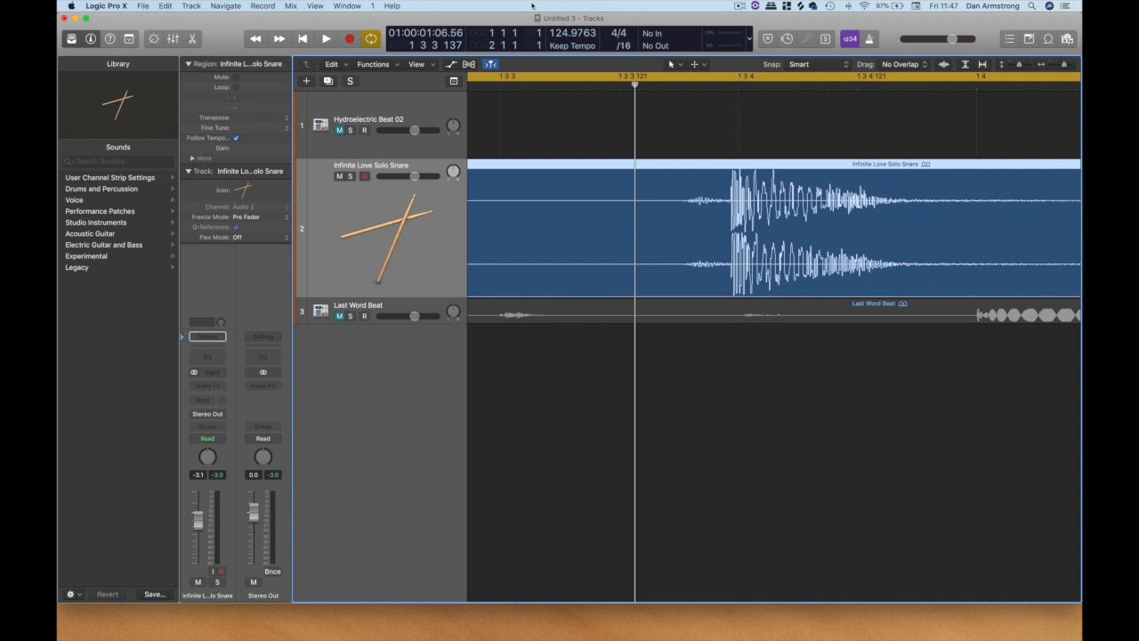
click(304, 39)
key(space)
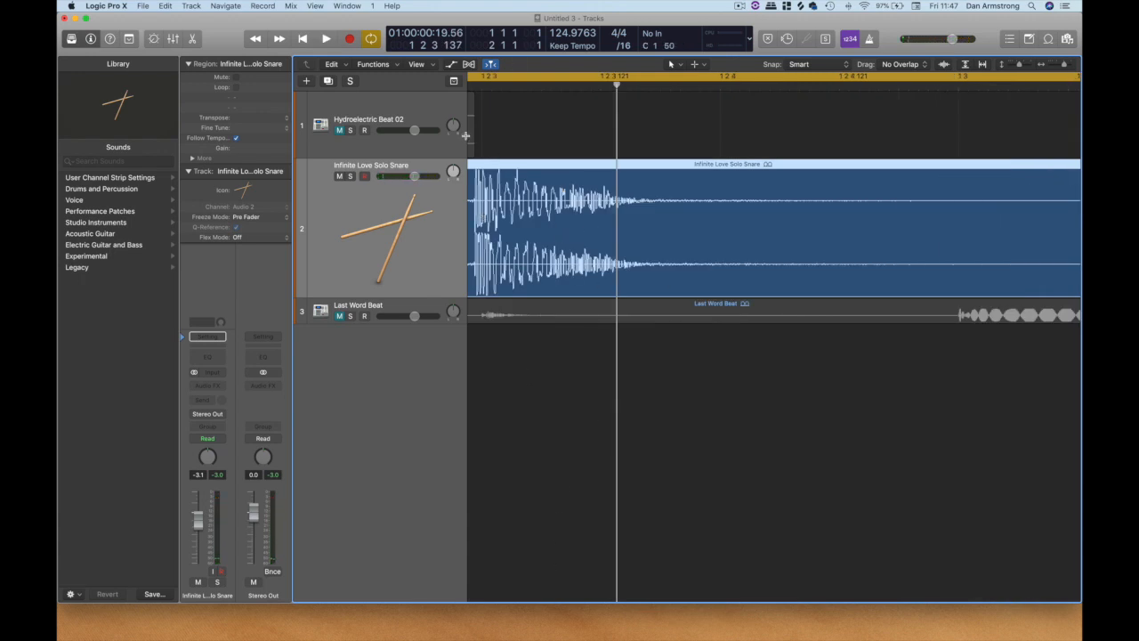
click(1058, 65)
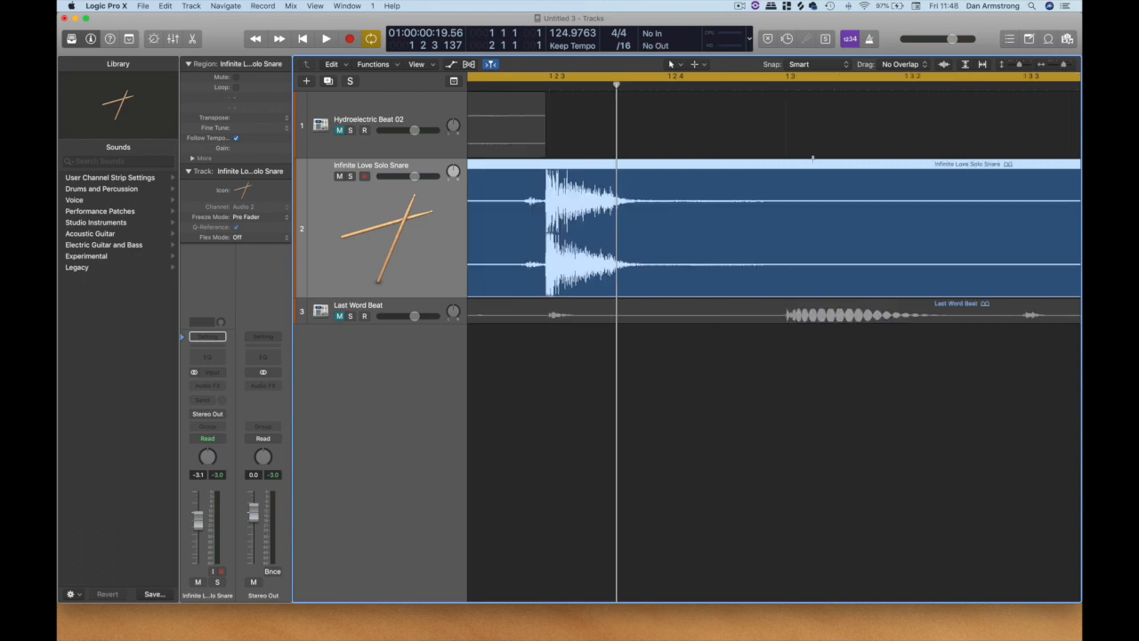
Split the Infinite Love Solo Snare region just before the snare hit at 1 2 3 and again after its tail with the Scissors tool.
right_click(695, 197)
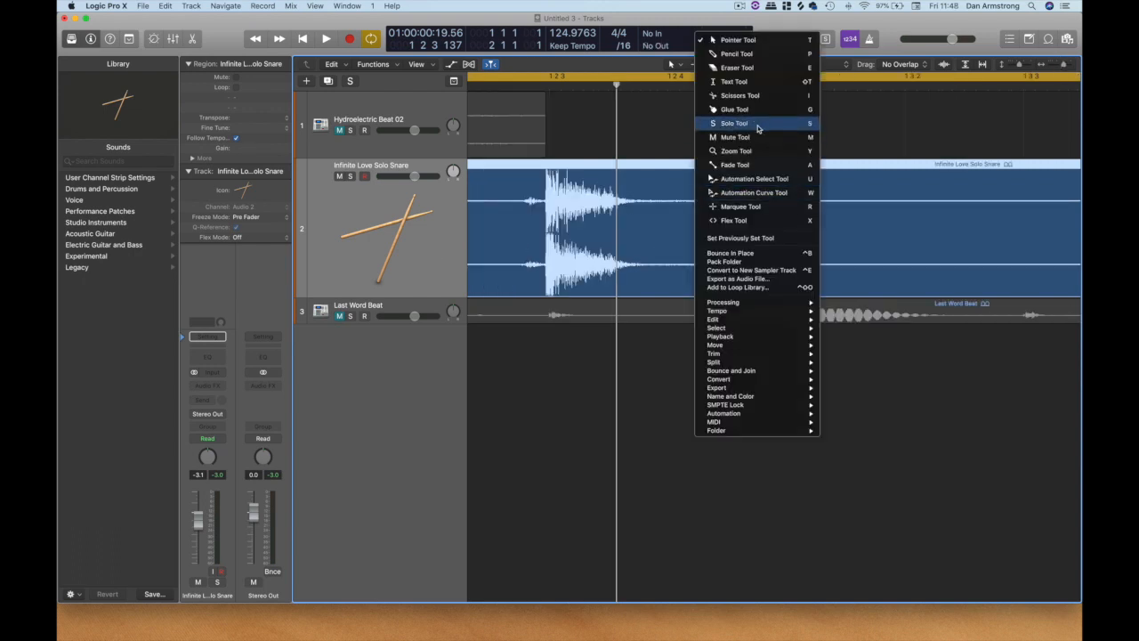
click(740, 95)
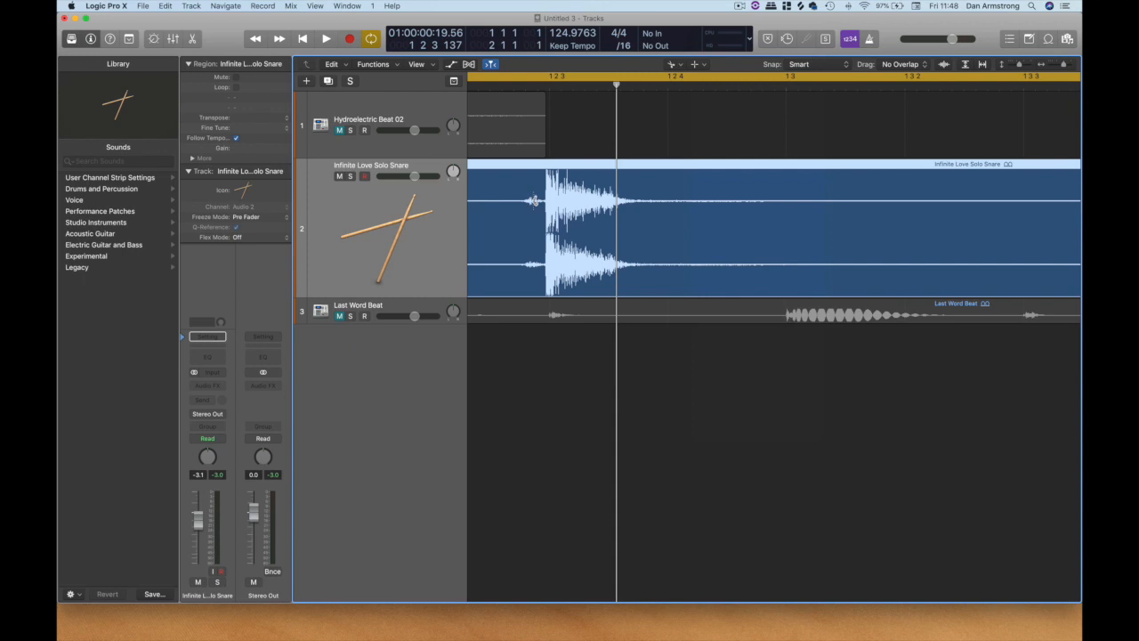
drag(508, 223, 543, 227)
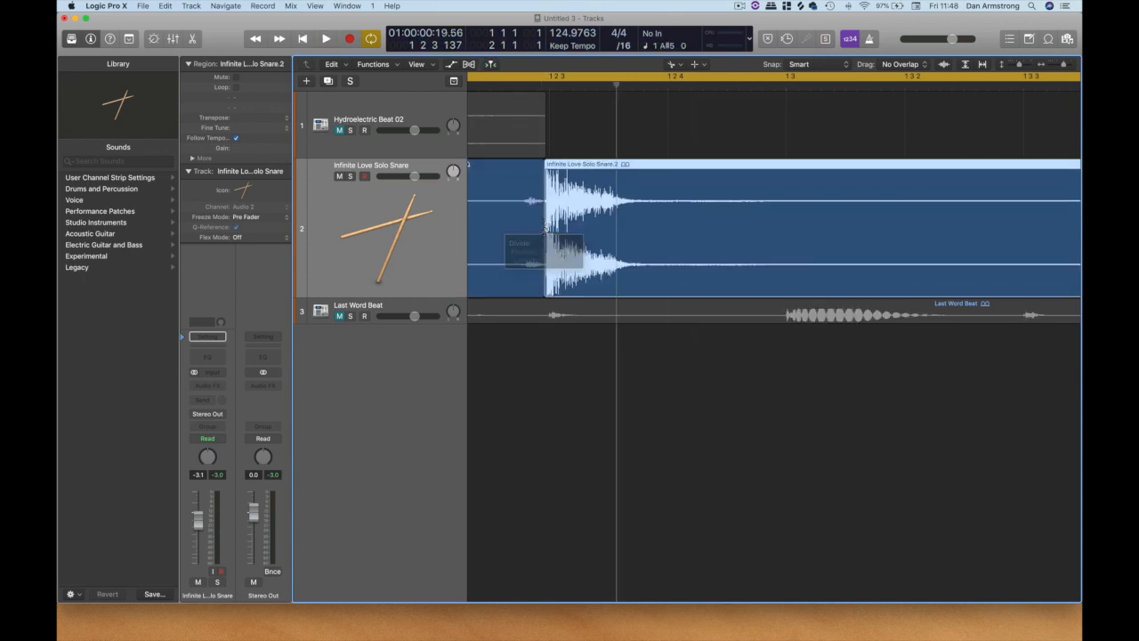
drag(614, 232, 728, 240)
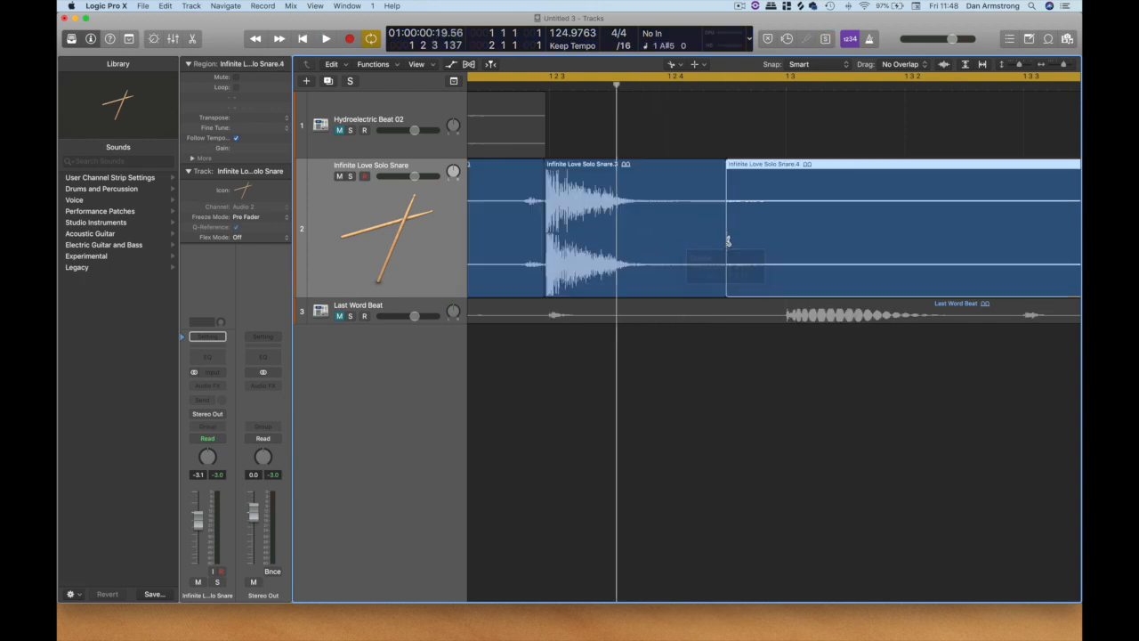
Mute the slices before and after the isolated snare hit with the Mute tool, and play the track to check it.
drag(1063, 65, 1058, 67)
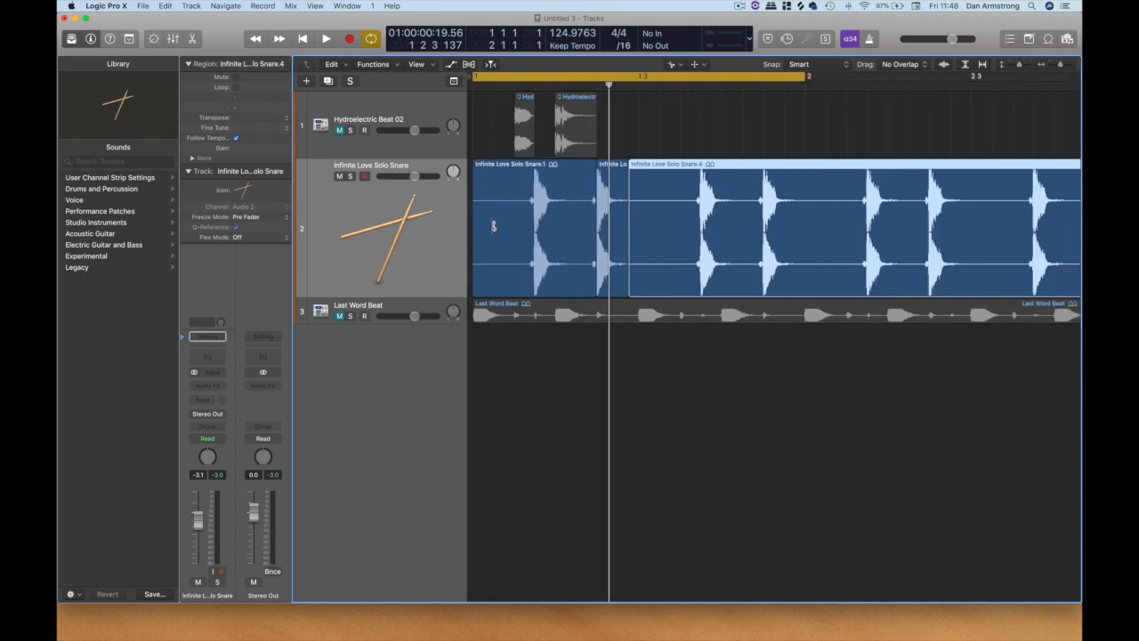
right_click(683, 133)
click(720, 119)
click(576, 180)
click(682, 198)
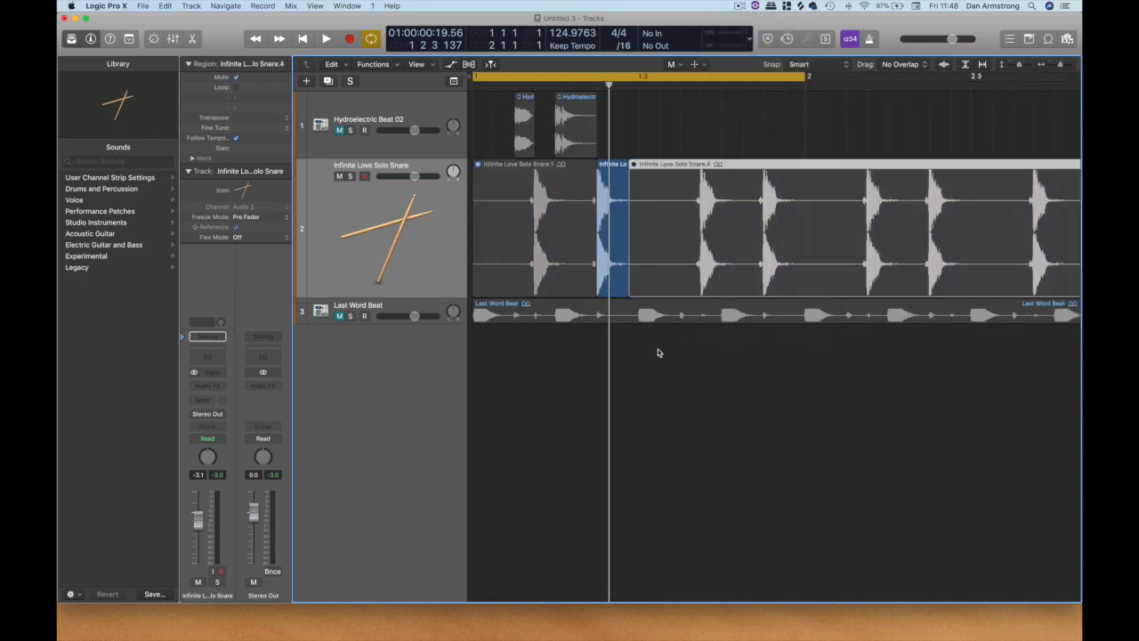
key(space)
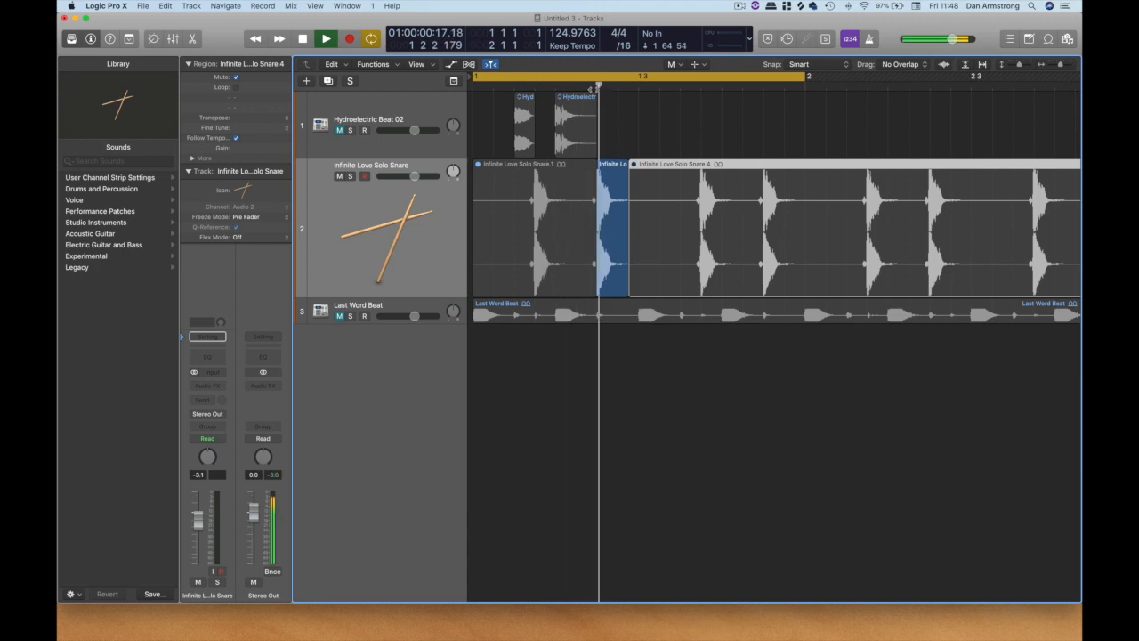
Delete both muted slices from the Infinite Love Solo Snare track, keeping only the isolated snare hit.
right_click(697, 115)
key(t)
key(BackSpace)
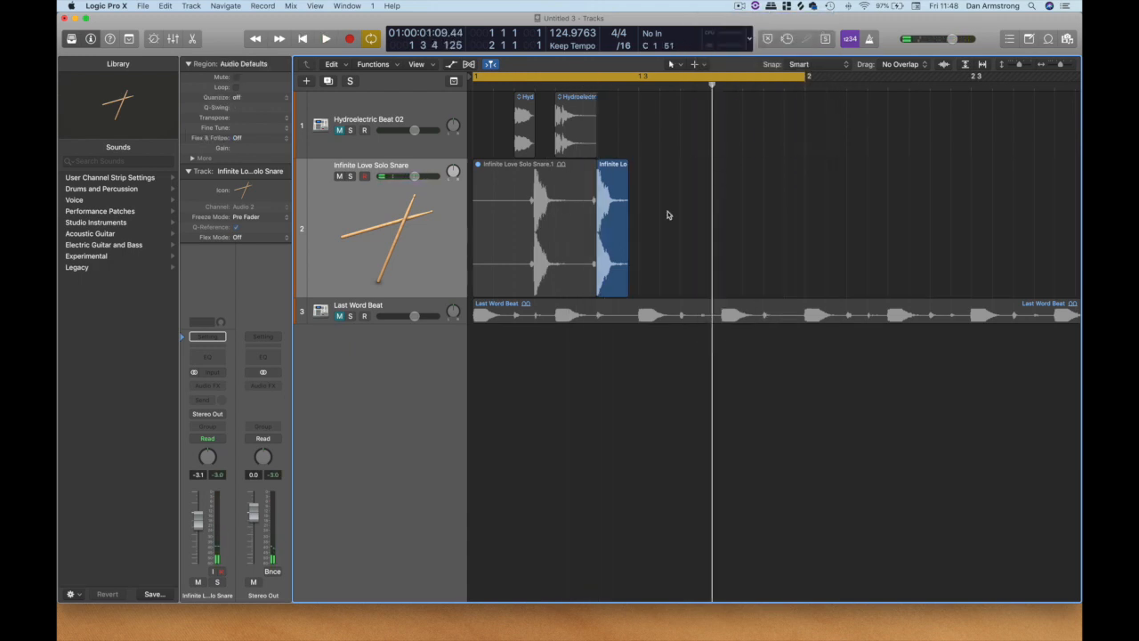
click(540, 194)
key(BackSpace)
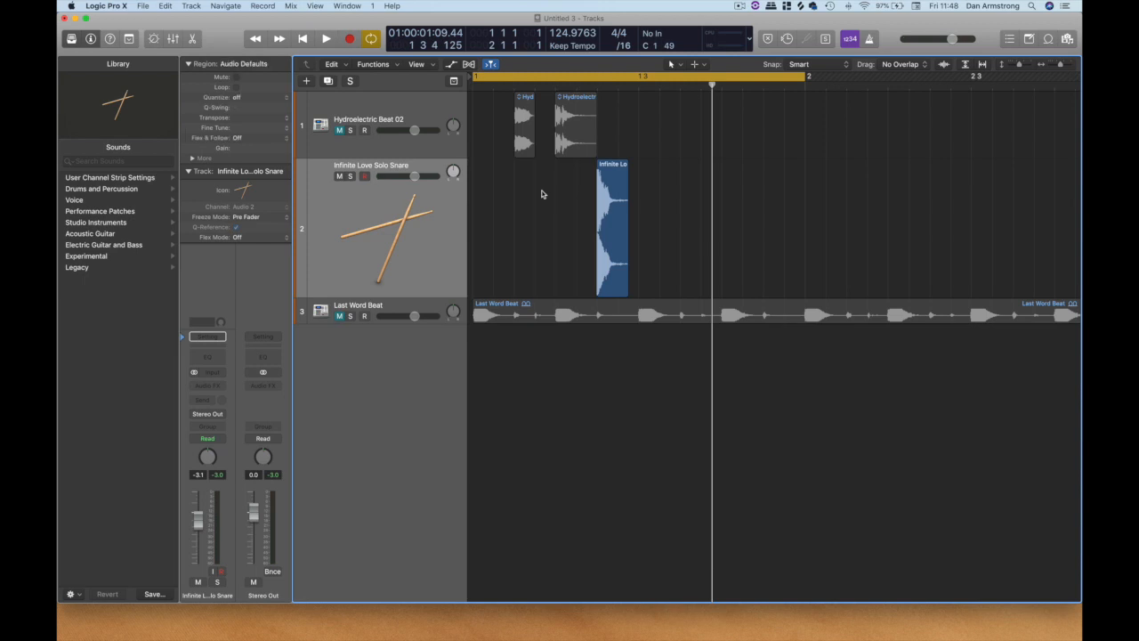
Shrink the Infinite Love Solo Snare track, enlarge and unmute Last Word Beat, and play its opening hits.
drag(303, 295, 300, 326)
click(302, 226)
click(572, 223)
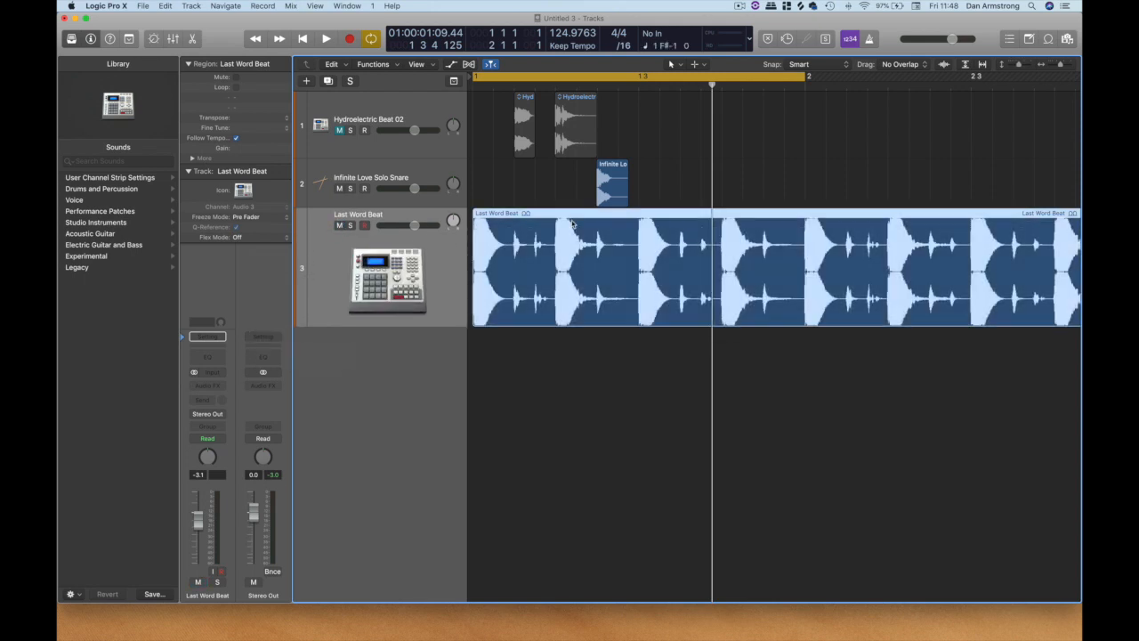
click(1069, 66)
click(1068, 66)
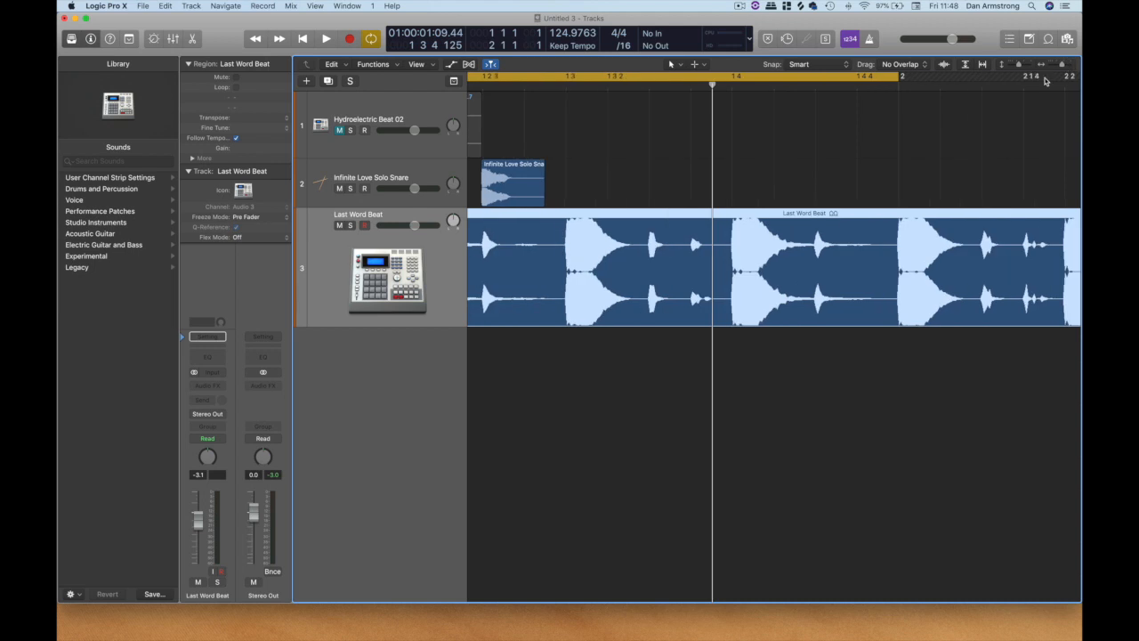
key(space)
key(space)
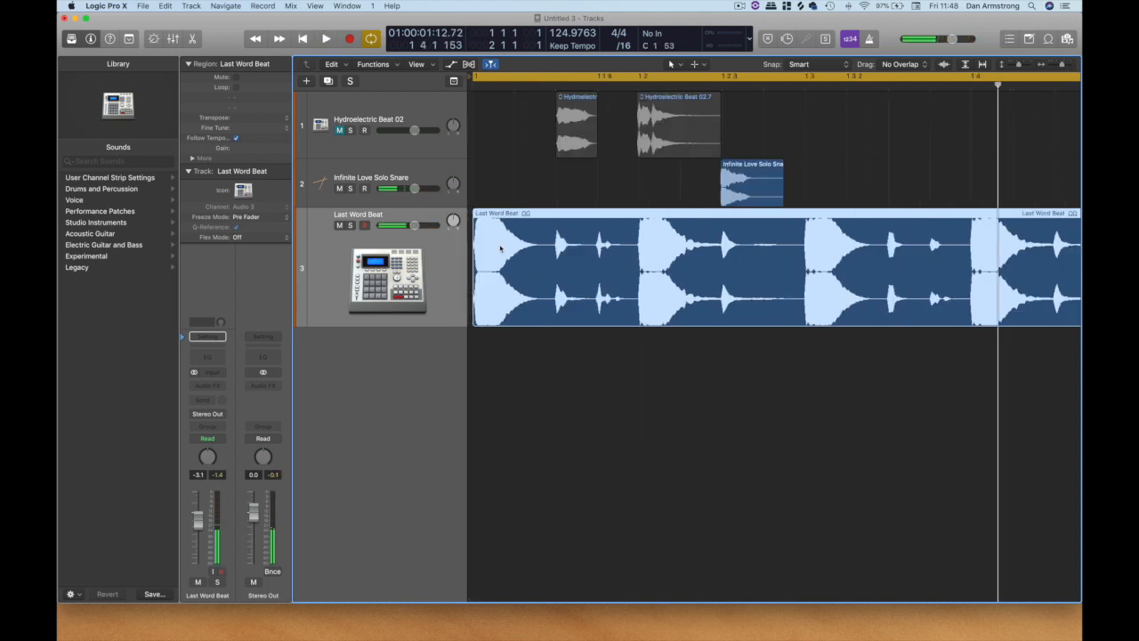
key(space)
key(space)
Split the Last Word Beat region at 1 1 3 214, after the second hit, and delete everything that follows.
right_click(590, 259)
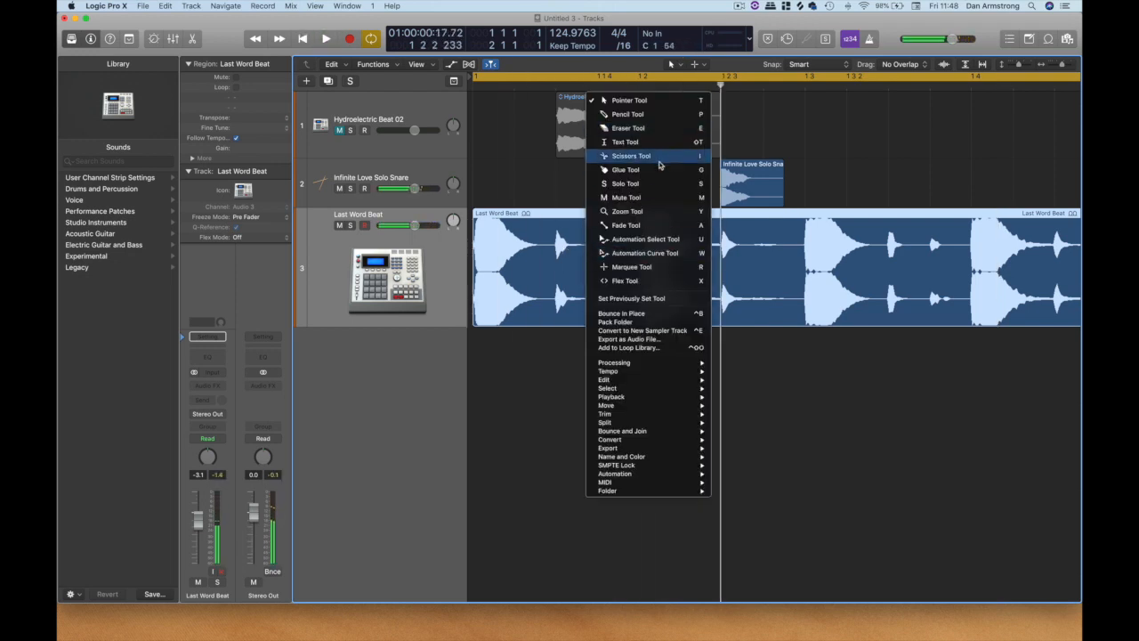
click(631, 156)
click(591, 258)
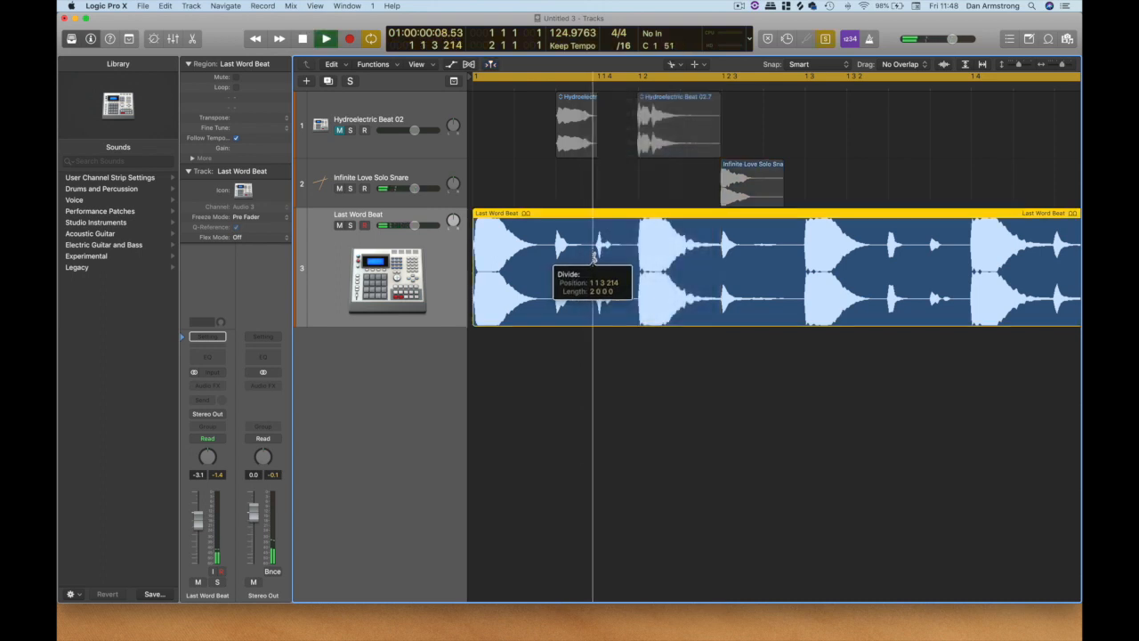
key(Delete)
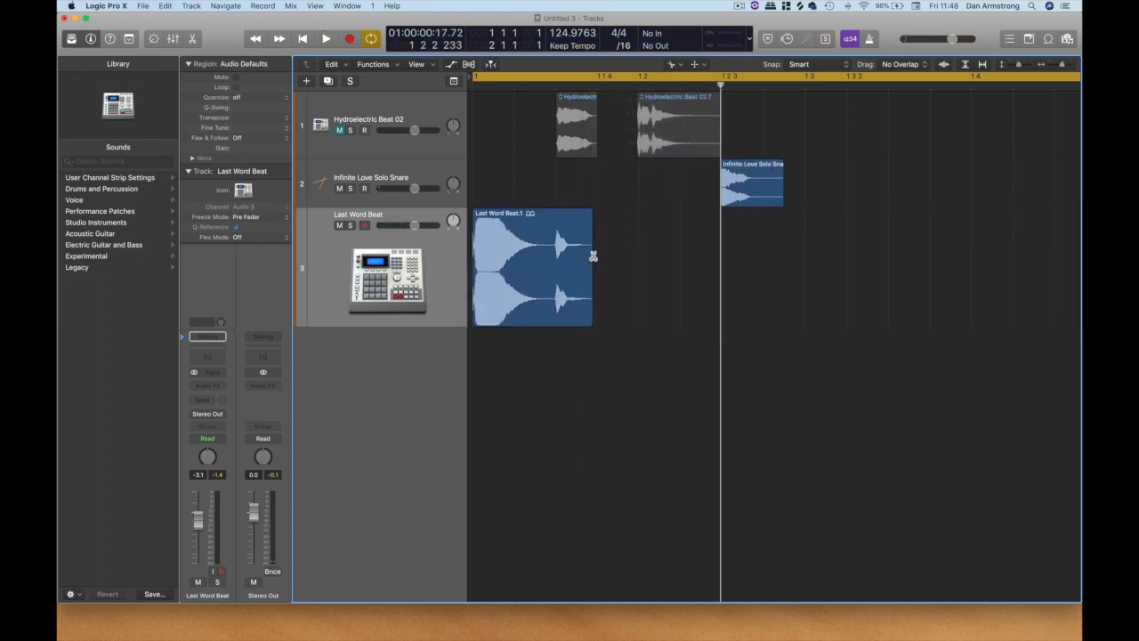
Return the playhead to the start and split the remaining Last Word Beat region at 1 1 3, separating its two hits.
click(1070, 65)
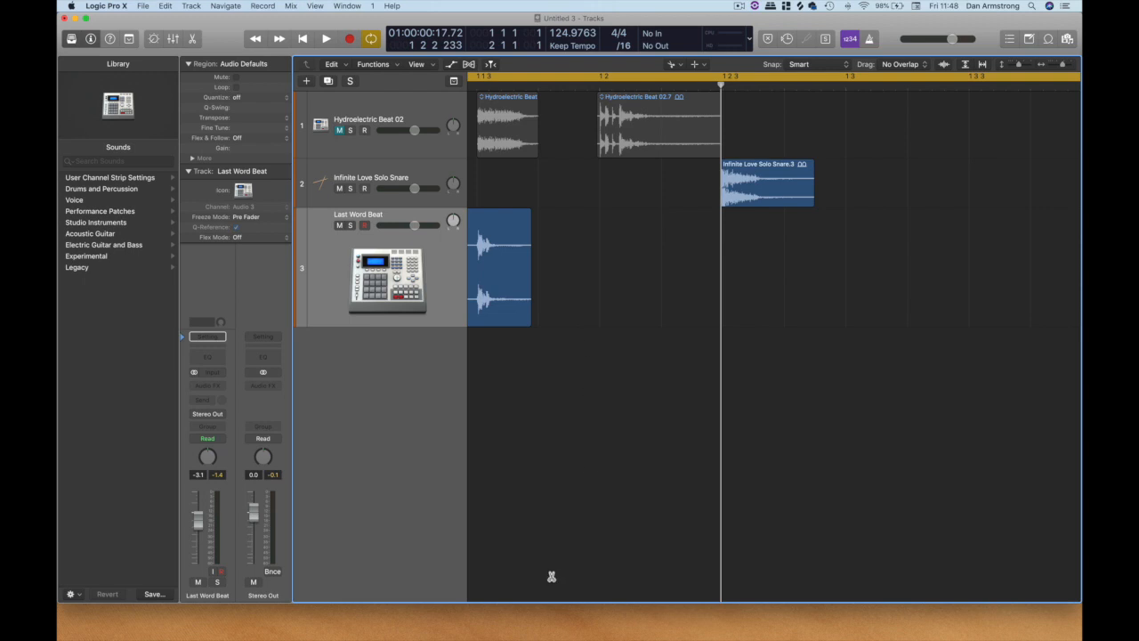
click(303, 38)
drag(577, 261, 596, 272)
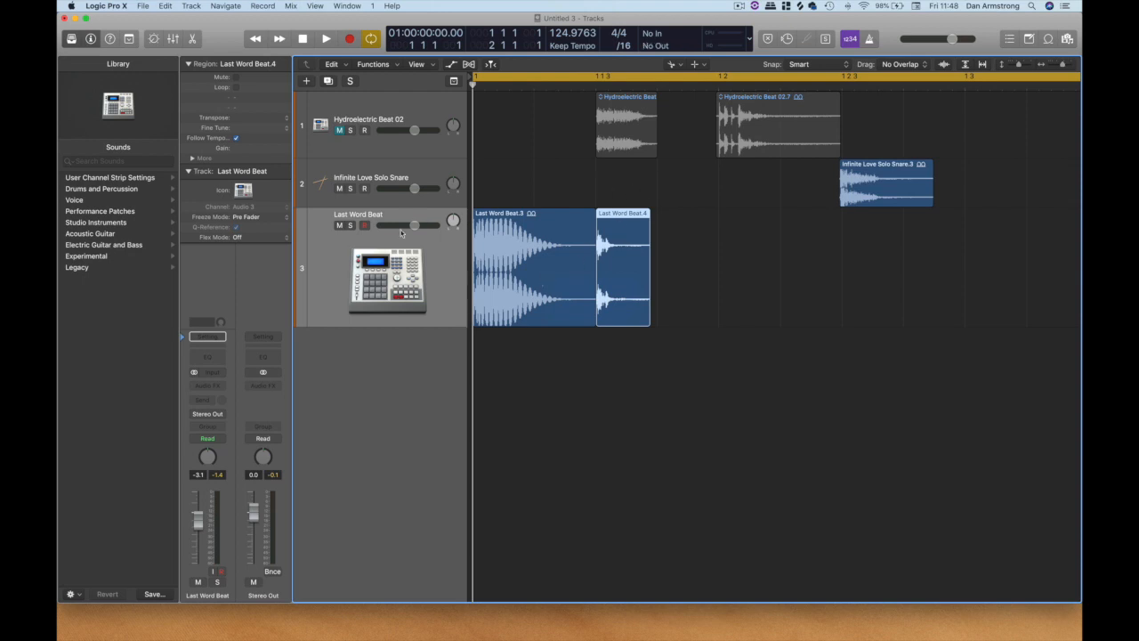
Unmute the Hydroelectric Beat 02 track and shrink the track heights and timeline scale to show bars 1 to 4.
click(339, 131)
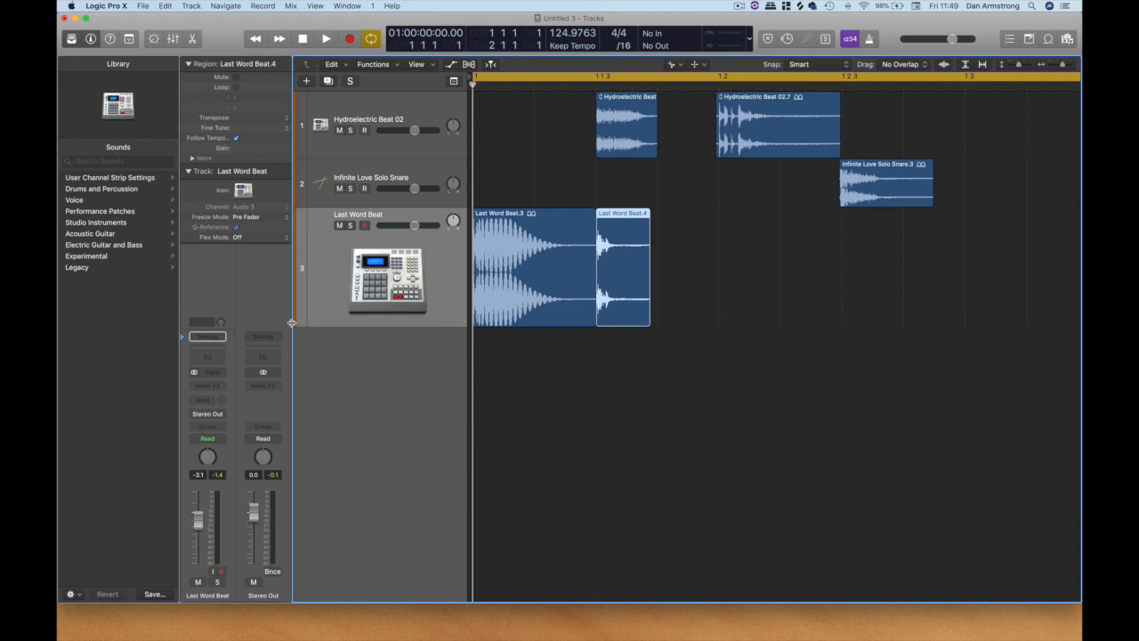
key(super+Up)
key(super+Up)
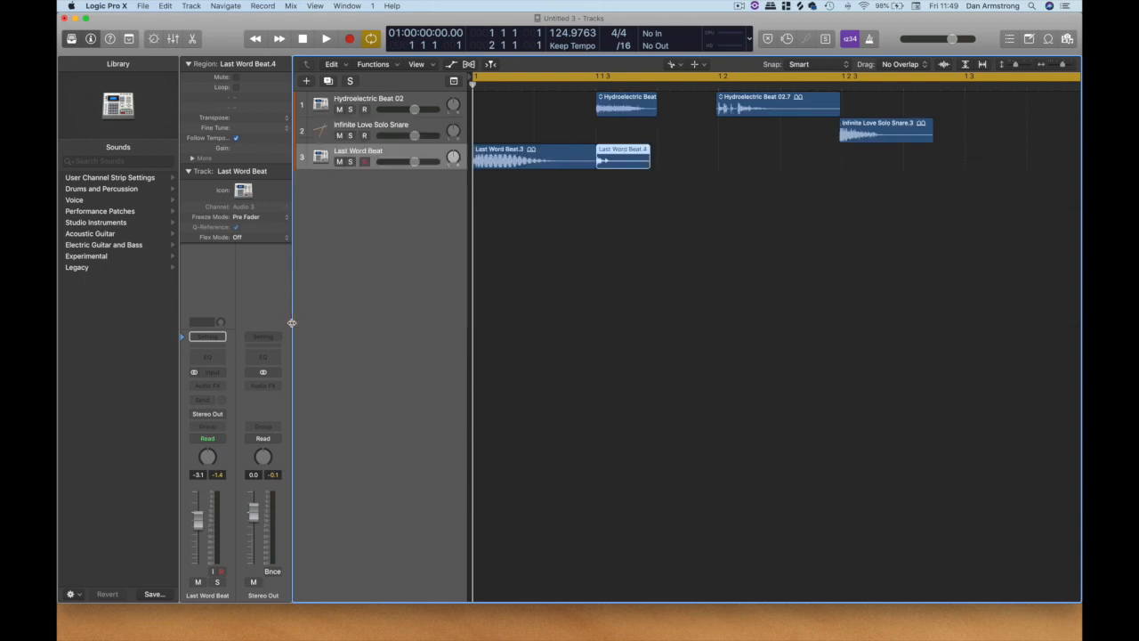
click(1051, 66)
click(1051, 66)
click(1052, 66)
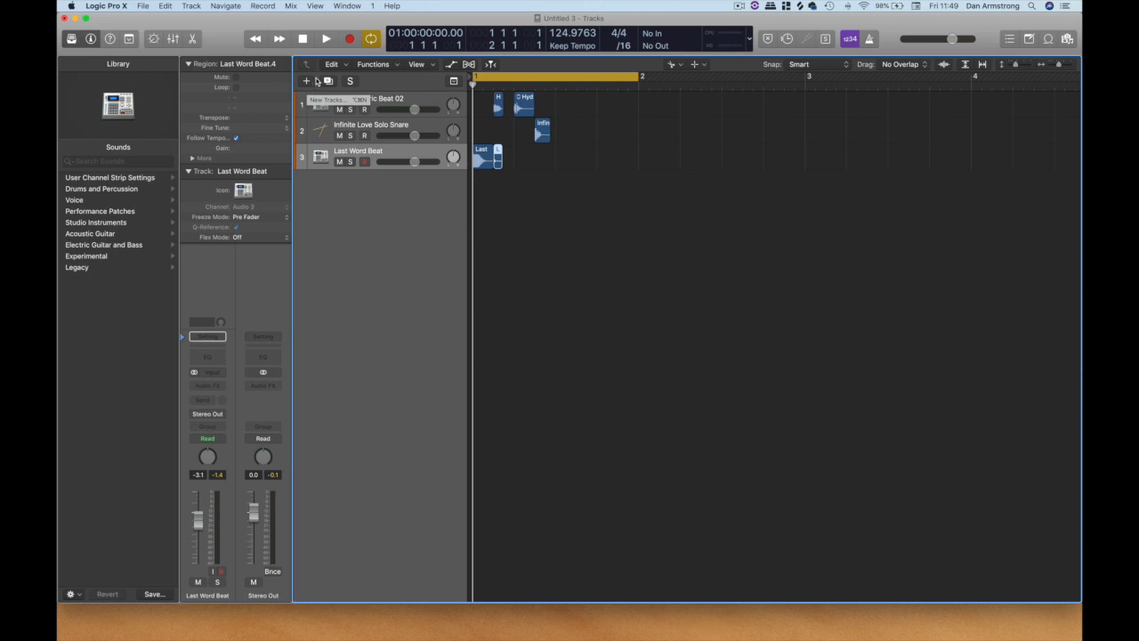
Create one new software instrument track with the stereo EXS24 (Sampler) instrument.
click(308, 82)
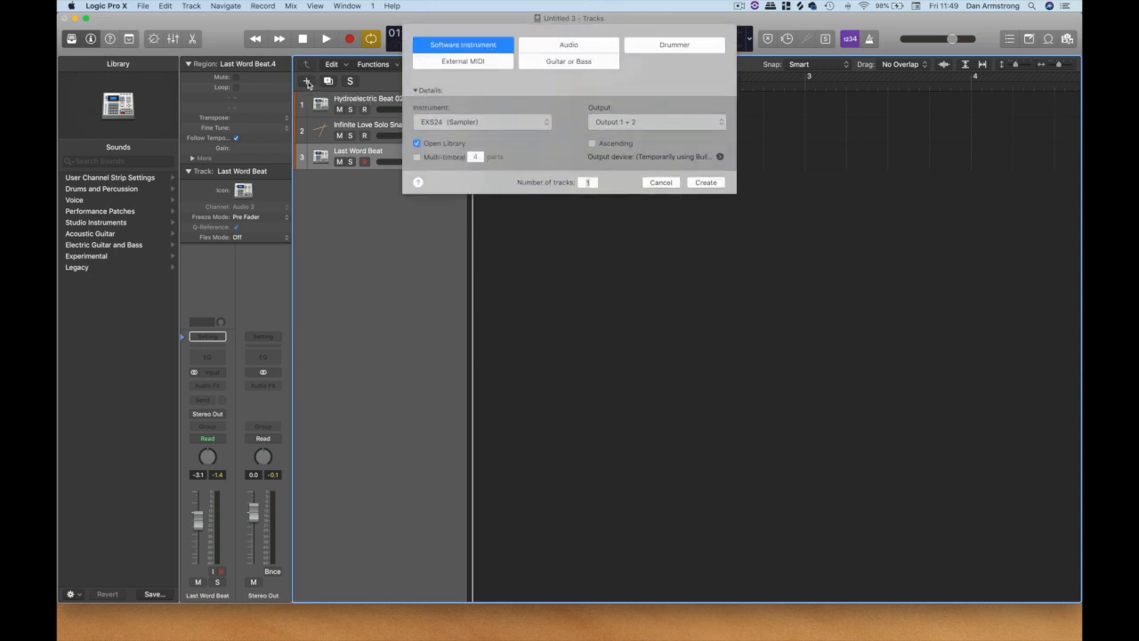
click(489, 126)
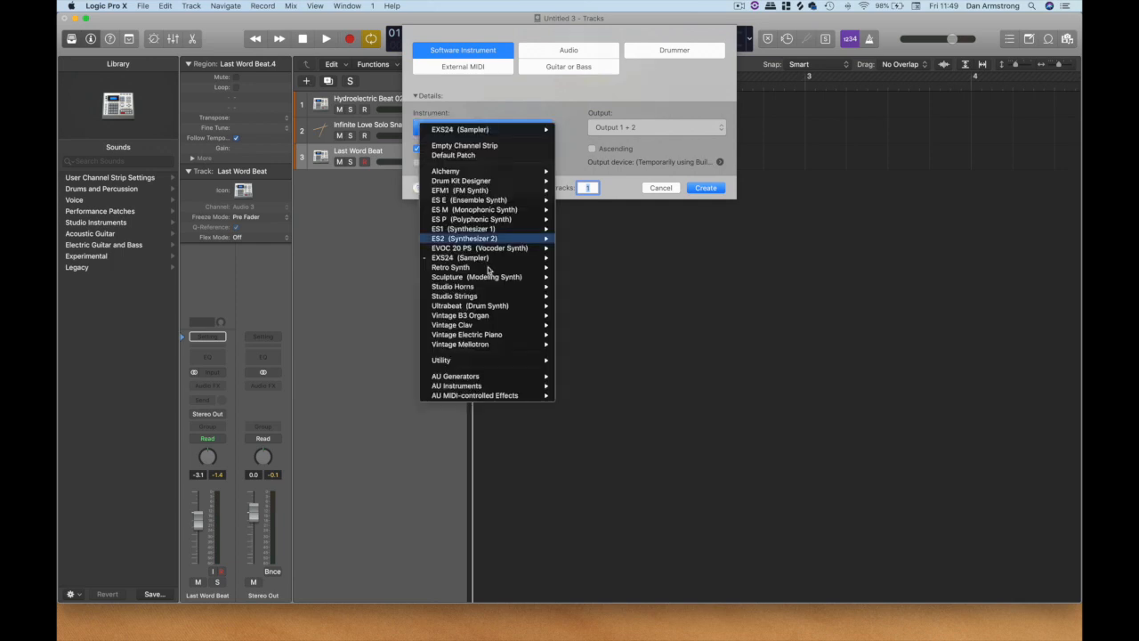
mouse_move(461, 259)
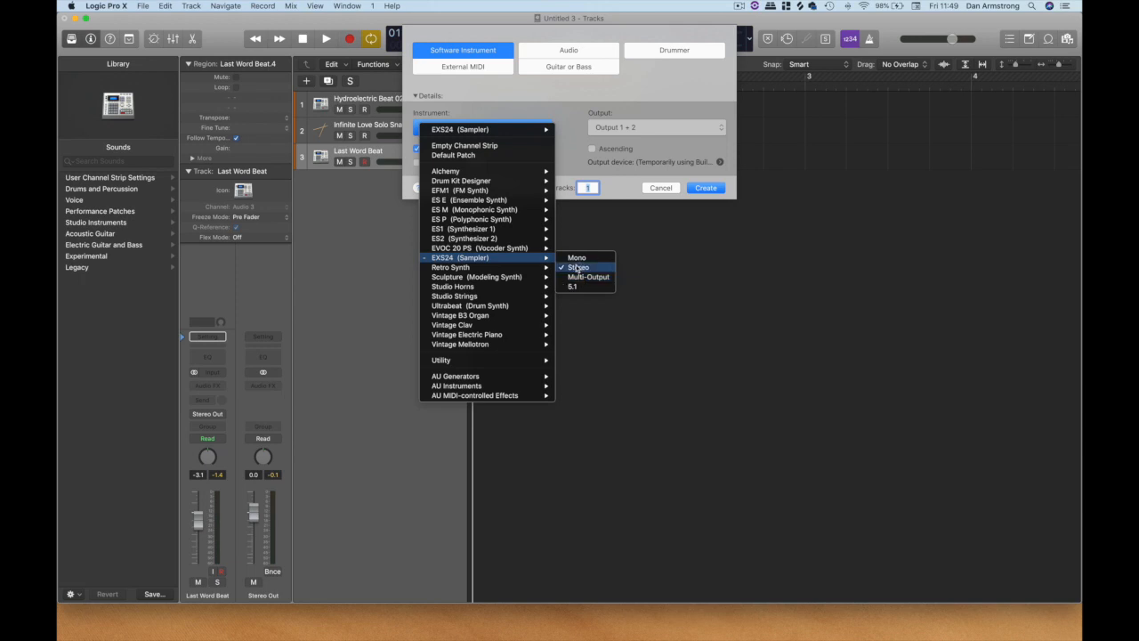
click(577, 267)
click(698, 188)
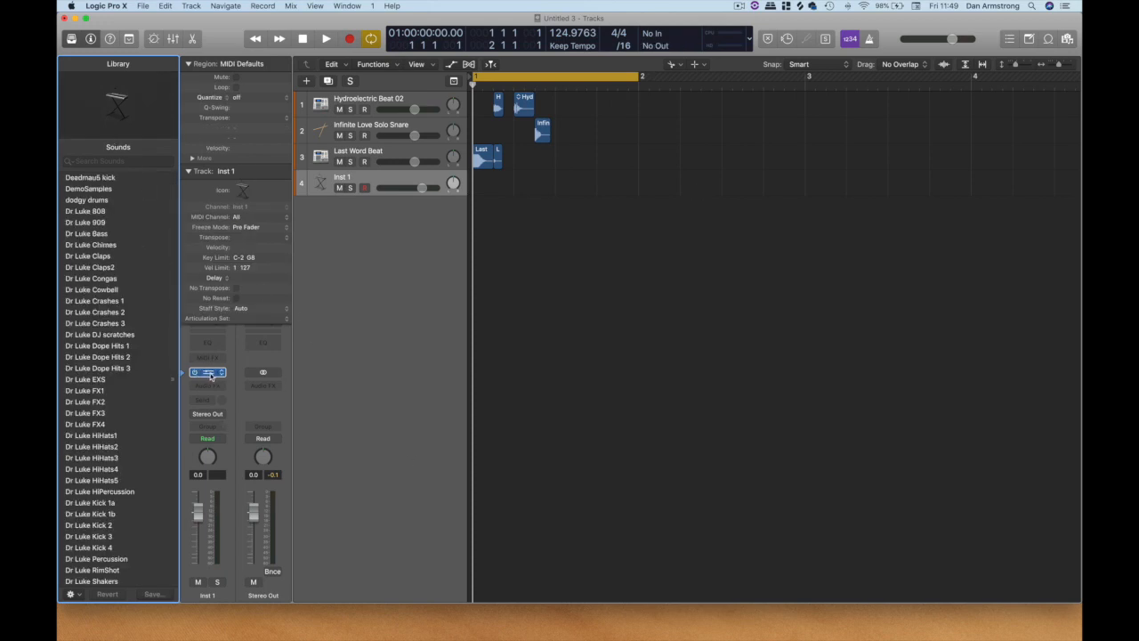
Open the EXS24 sampler and its Instrument Editor, and position both windows clear of the drum hit regions.
click(210, 375)
mouse_move(347, 35)
mouse_down()
mouse_move(356, 44)
mouse_move(364, 24)
mouse_move(340, 28)
mouse_up()
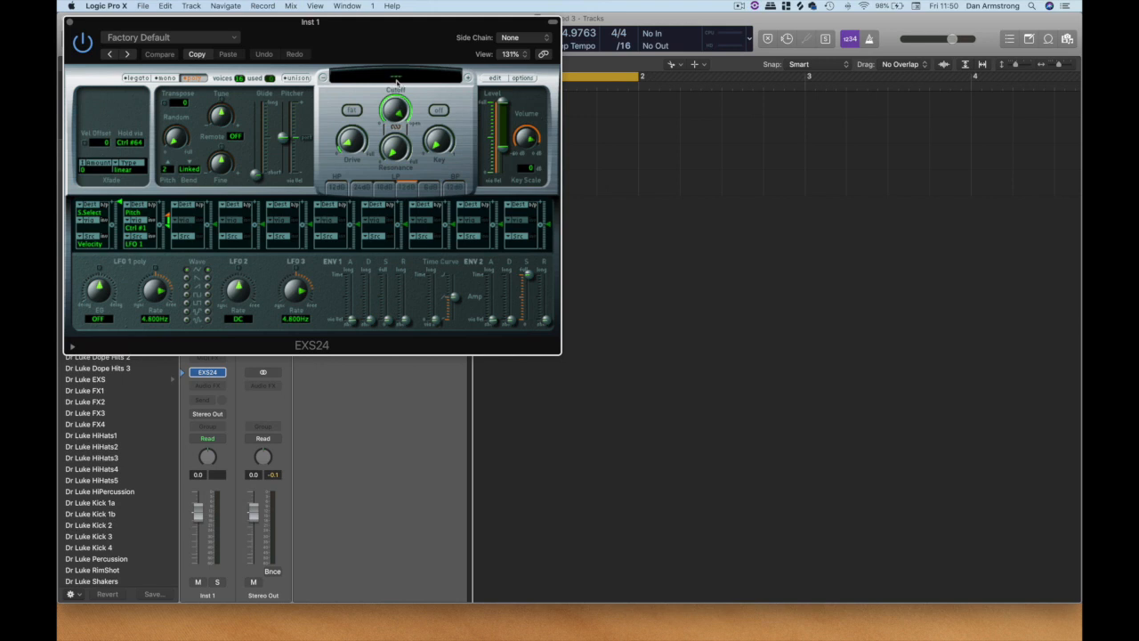
click(496, 78)
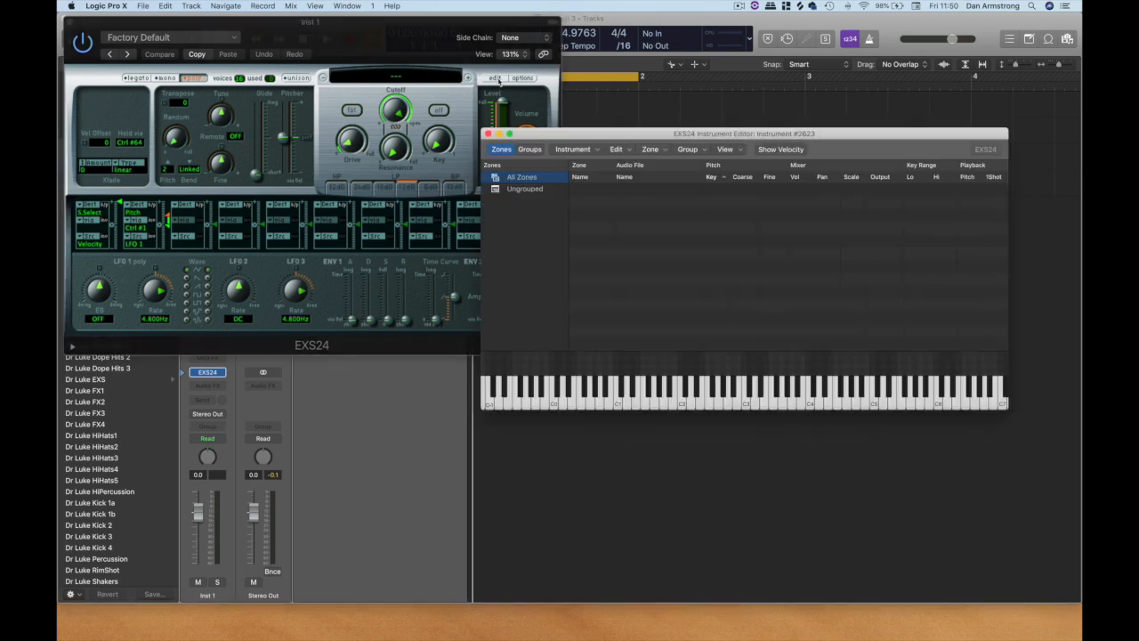
drag(649, 135, 674, 175)
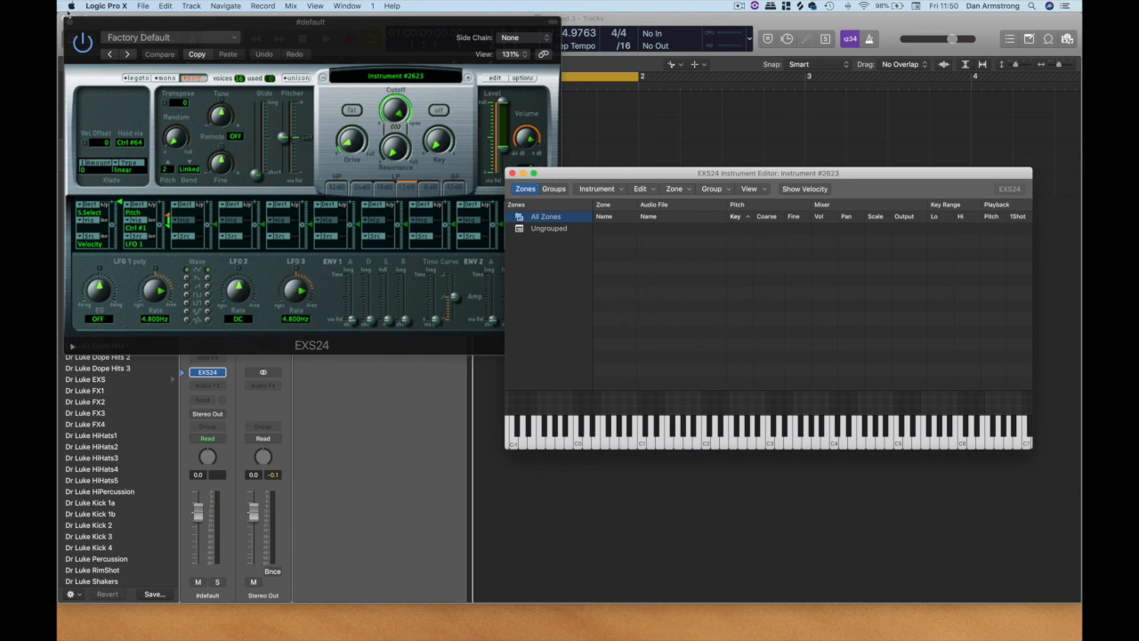
drag(130, 24, 632, 616)
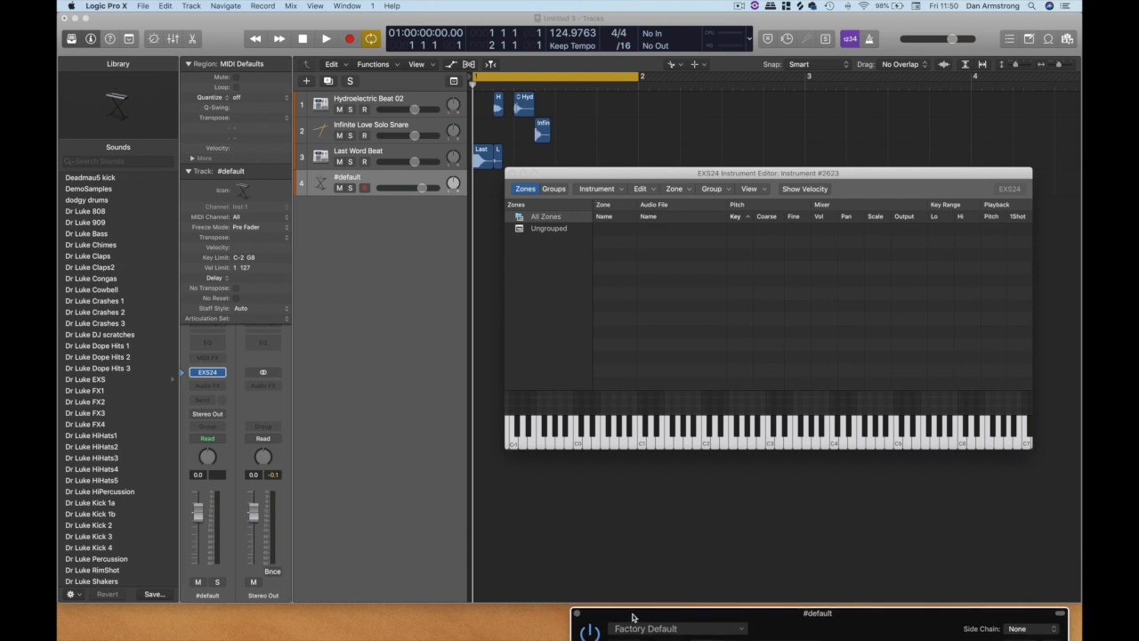
drag(587, 174, 636, 205)
click(595, 163)
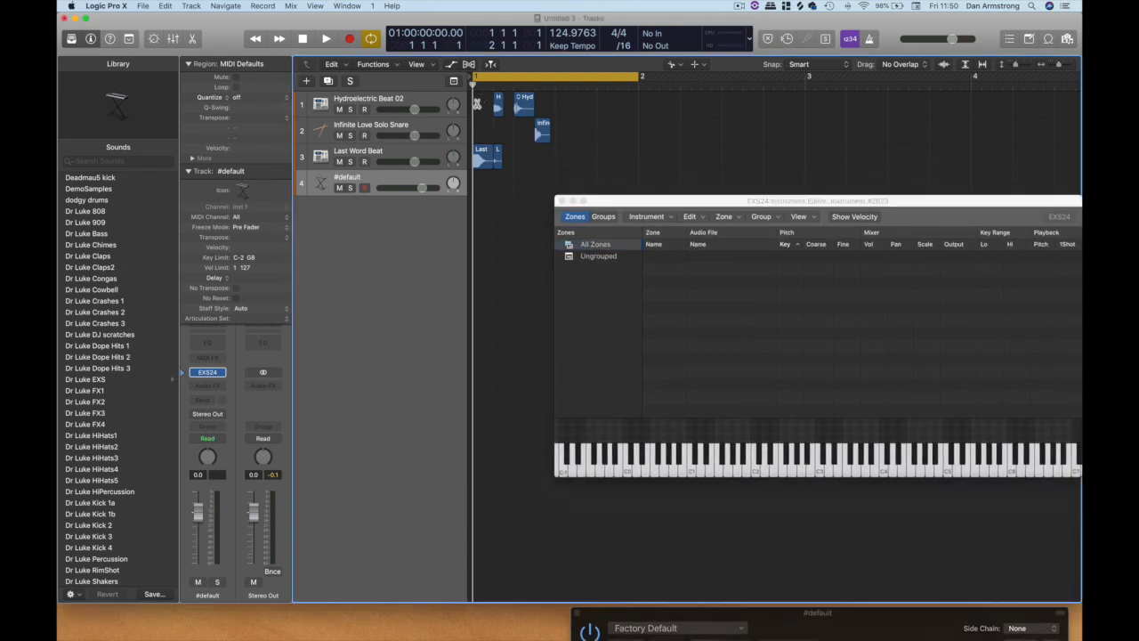
Add all five isolated drum hit regions to the EXS24 Instrument Editor as contiguous zones, 1 note wide, starting at C1.
click(675, 65)
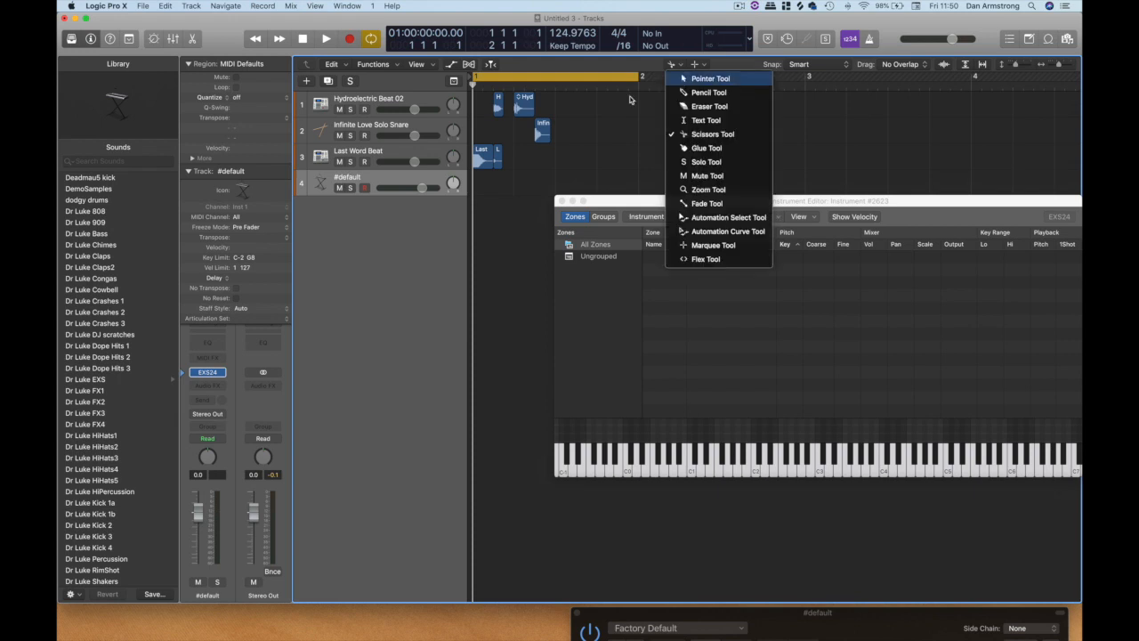
click(684, 79)
drag(477, 102, 575, 177)
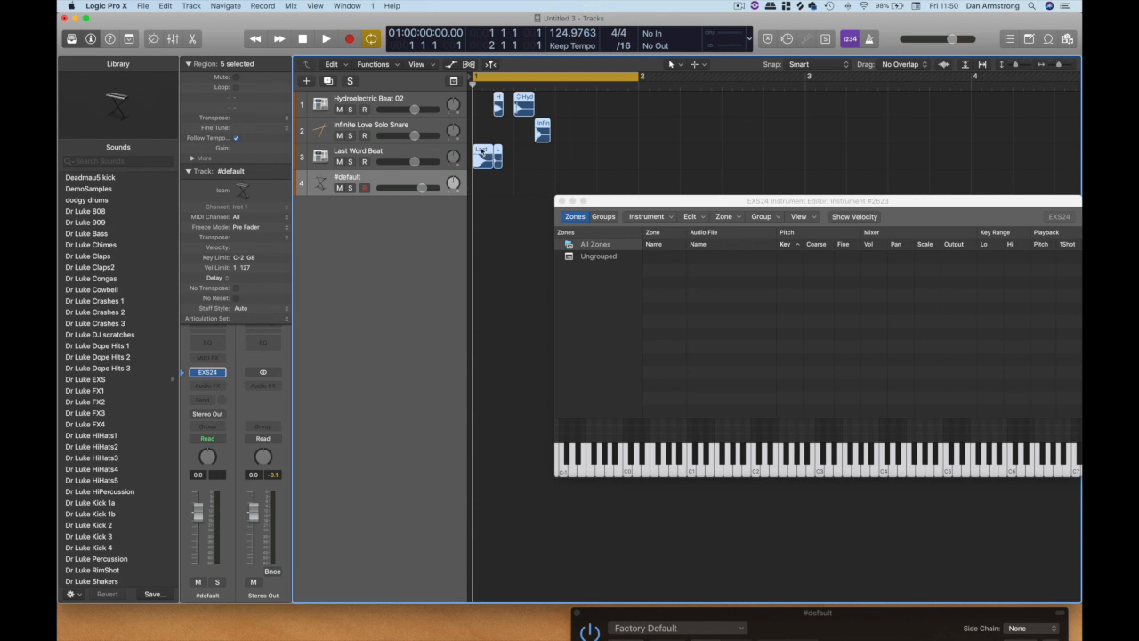
drag(482, 154, 688, 277)
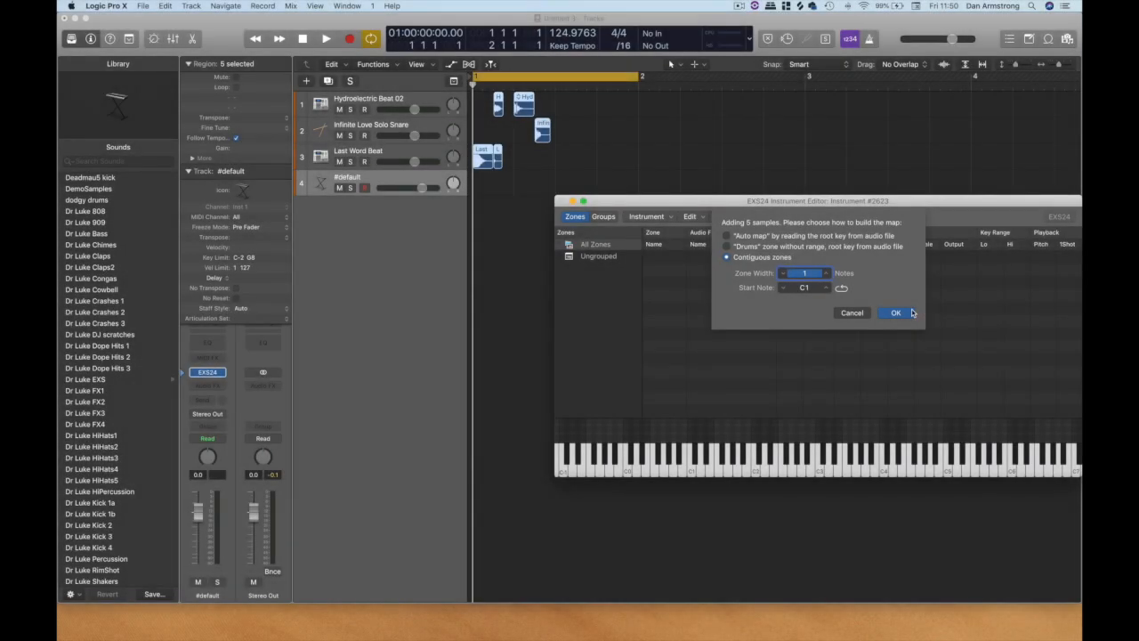
click(901, 312)
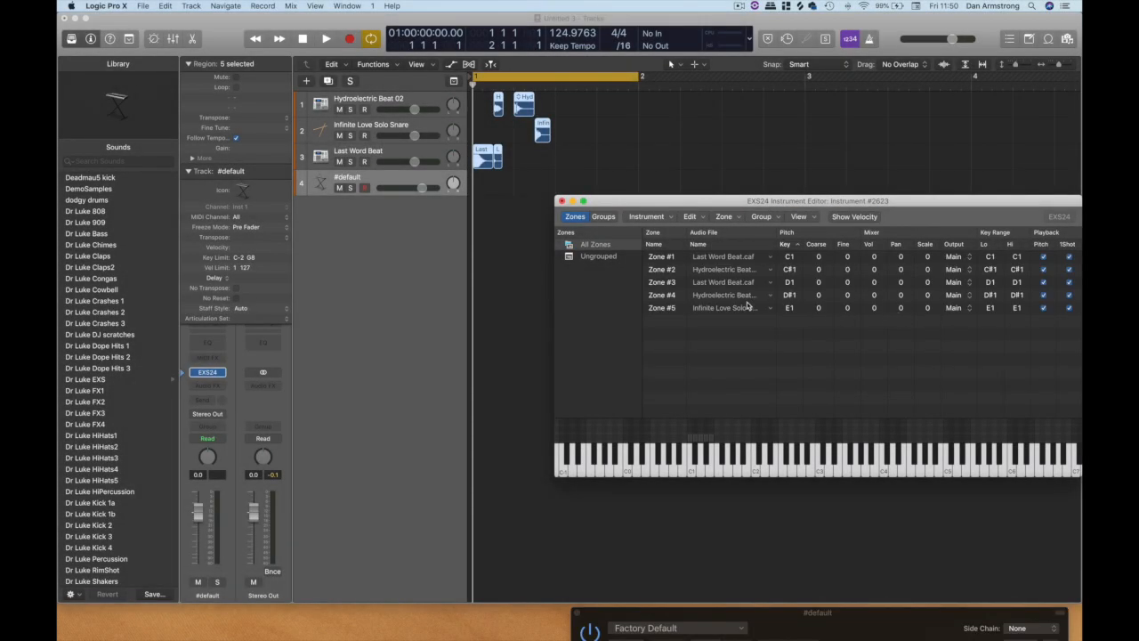
Audition the five mapped drum samples by playing notes C1 through E1 on the Instrument Editor's keyboard.
click(693, 472)
click(696, 456)
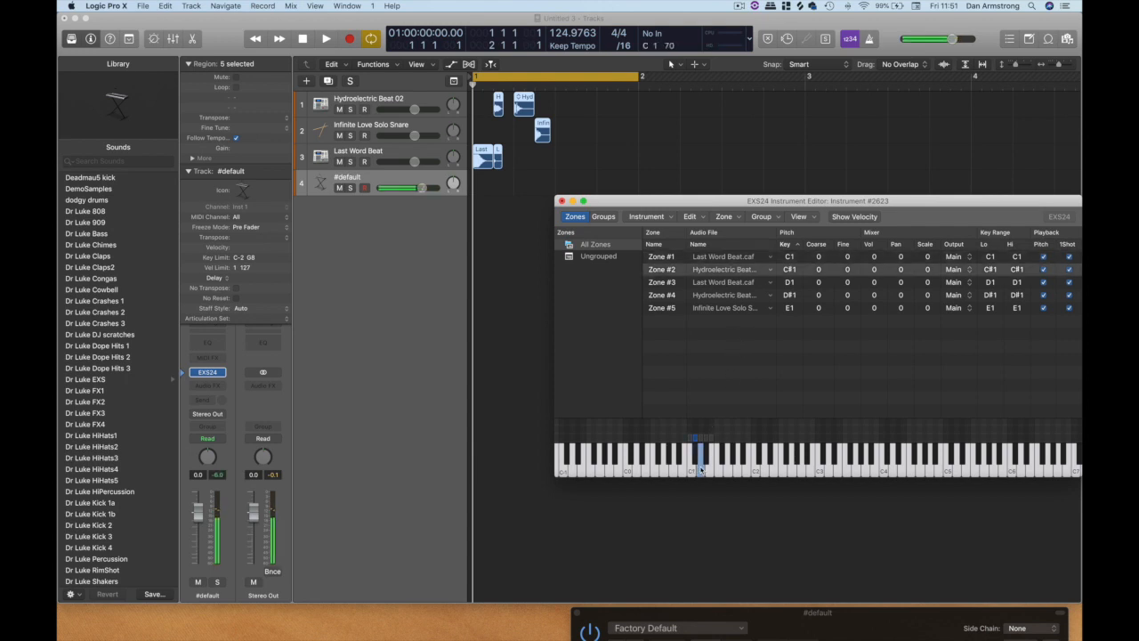
click(703, 465)
click(706, 454)
click(709, 472)
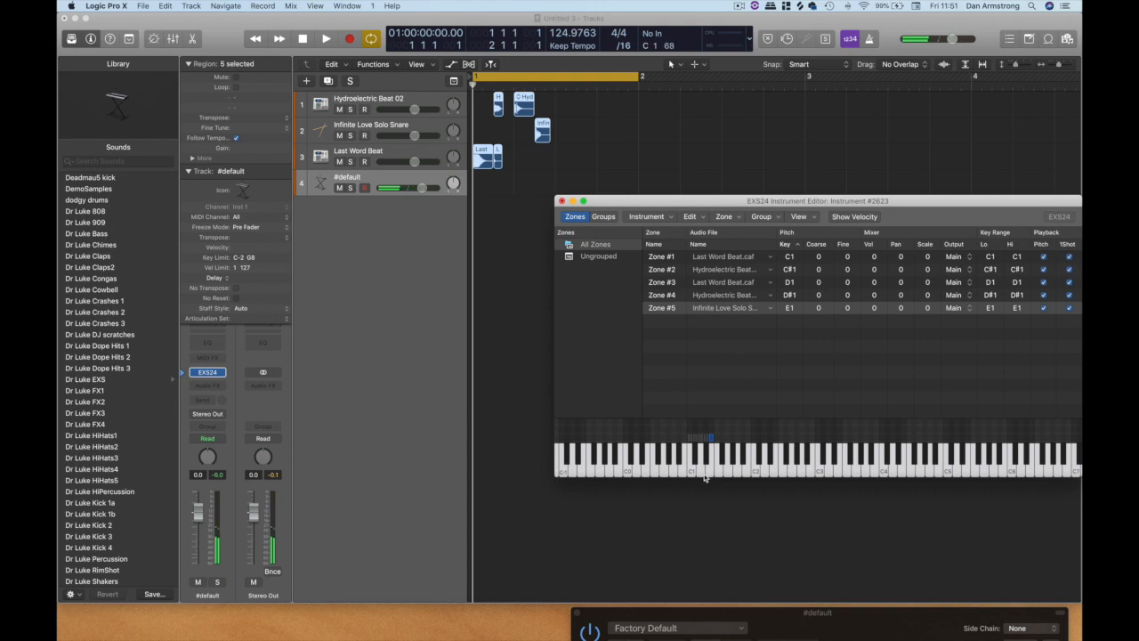
Reposition and enlarge the Instrument Editor to expose the Reverse column, and audition the D1 and D#1 samples.
drag(727, 201, 564, 91)
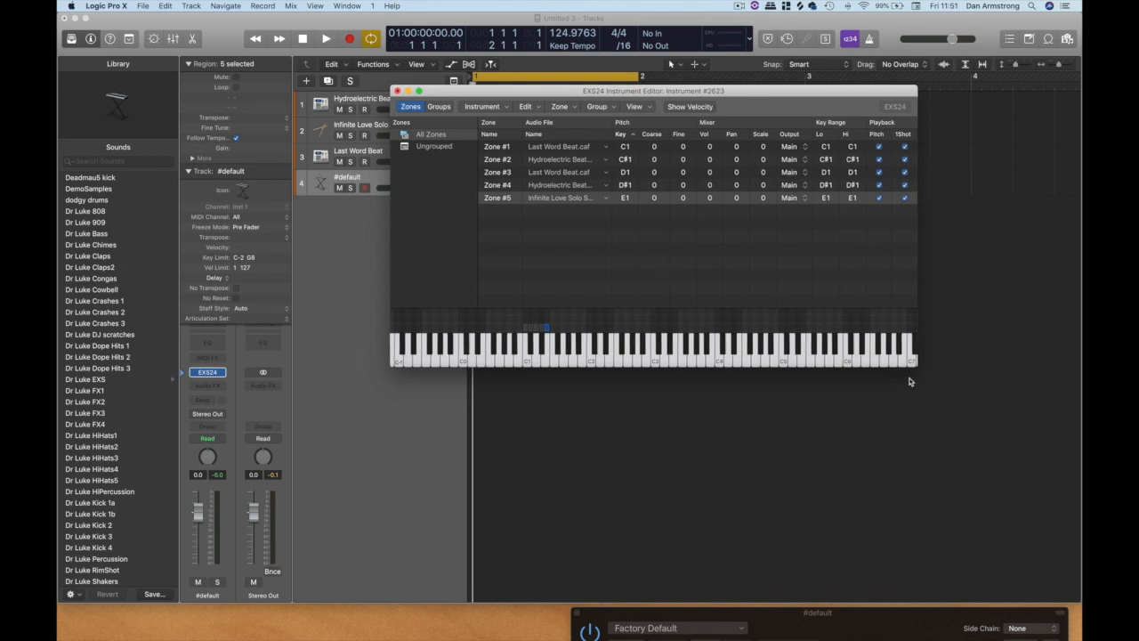
drag(916, 365, 1023, 409)
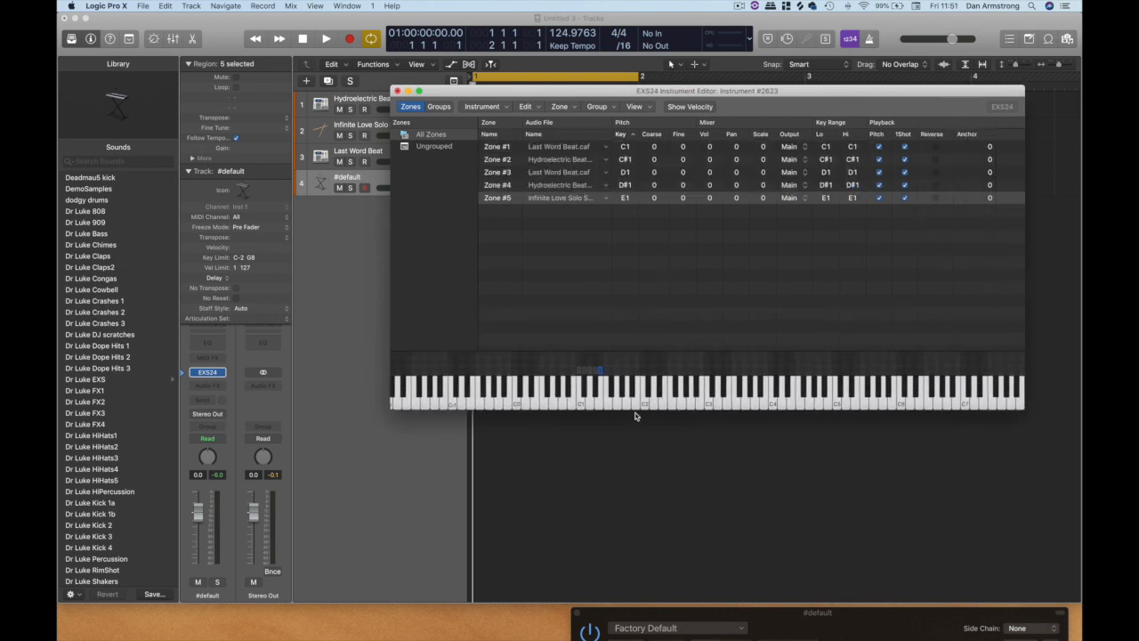
click(590, 406)
click(596, 391)
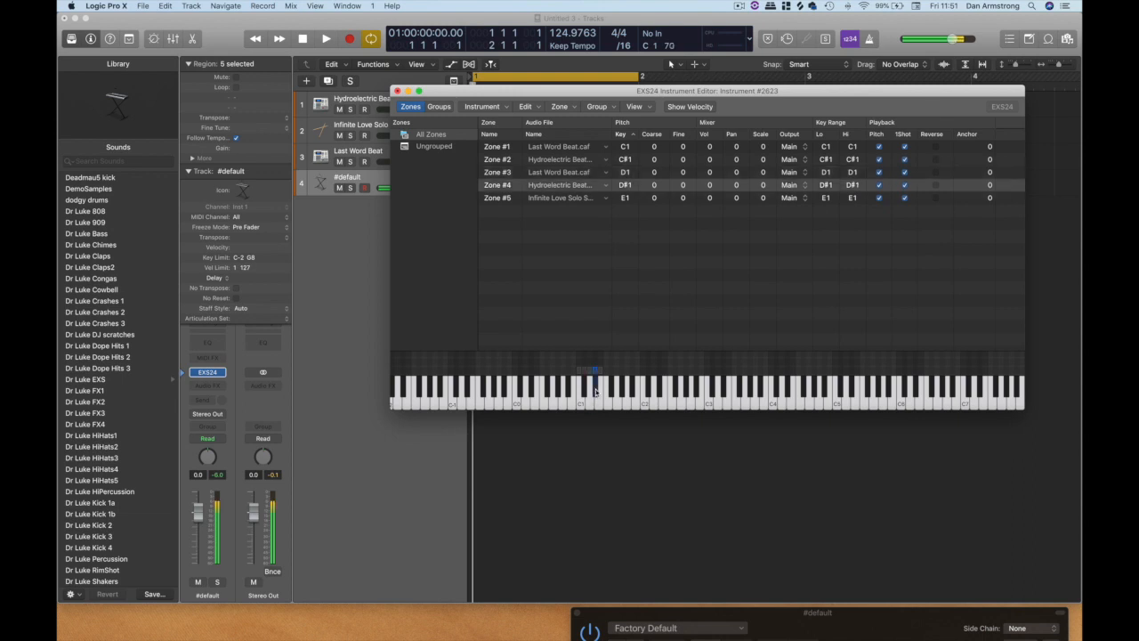
Set the coarse pitch of Zone #4 to 3, auditioning different tunings on D#1.
click(656, 187)
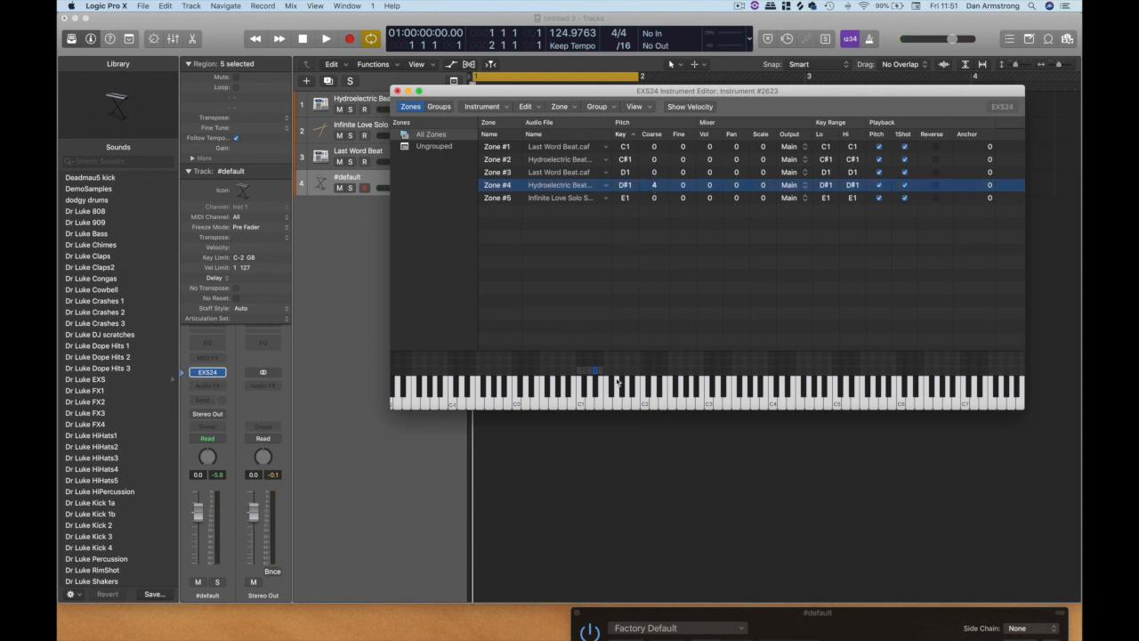
click(595, 391)
drag(657, 189, 658, 167)
click(594, 387)
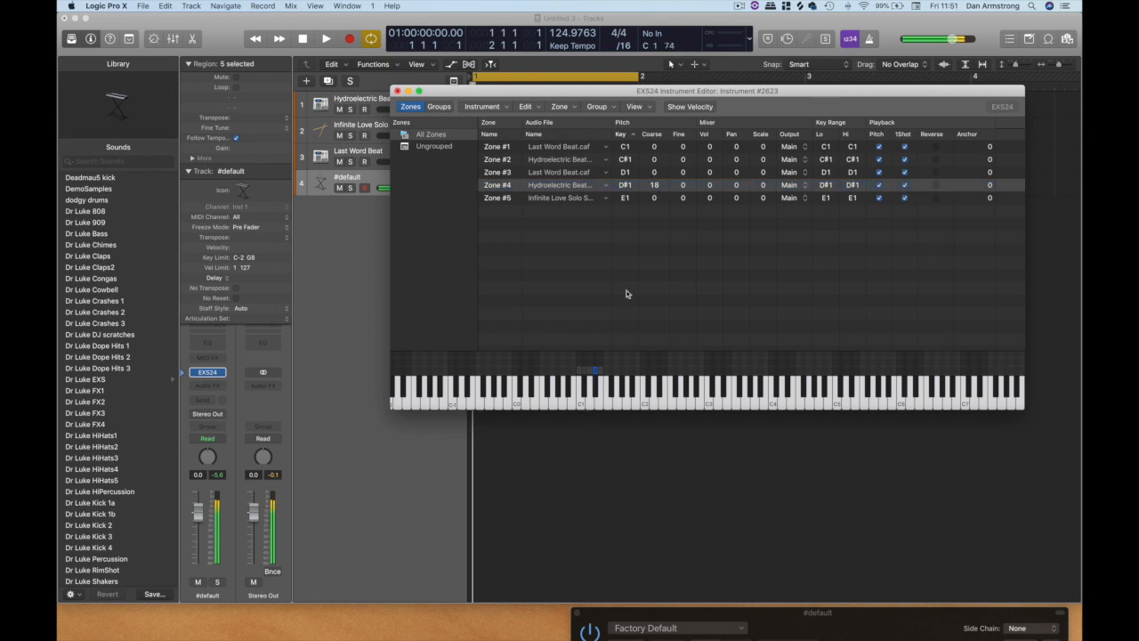
drag(657, 189, 657, 205)
click(595, 396)
click(595, 396)
Enable reverse playback for Zone #4 and audition the D#1 sample.
click(935, 185)
click(595, 389)
click(558, 406)
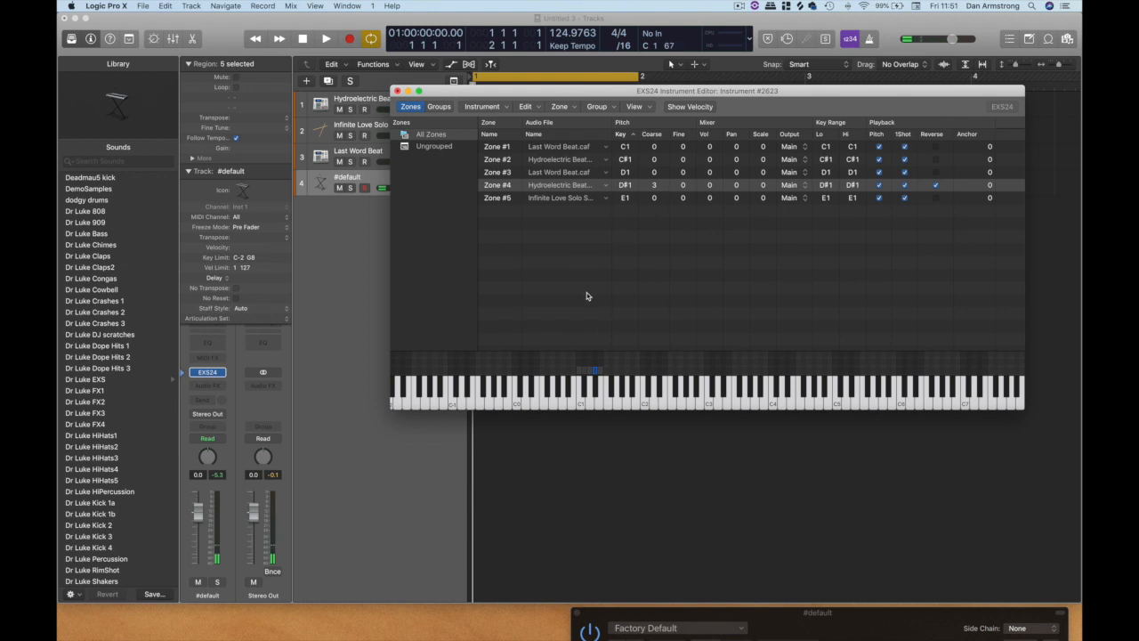
Close the Instrument Editor and save the instrument as DemoSamples2 in the Sampler Instruments folder.
click(397, 91)
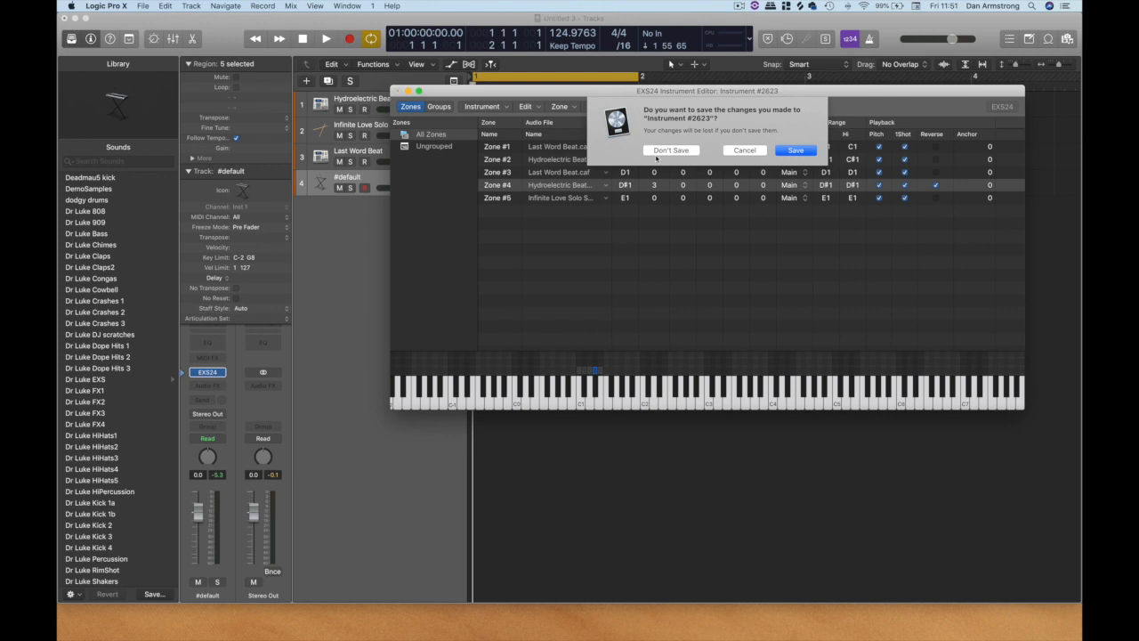
click(796, 151)
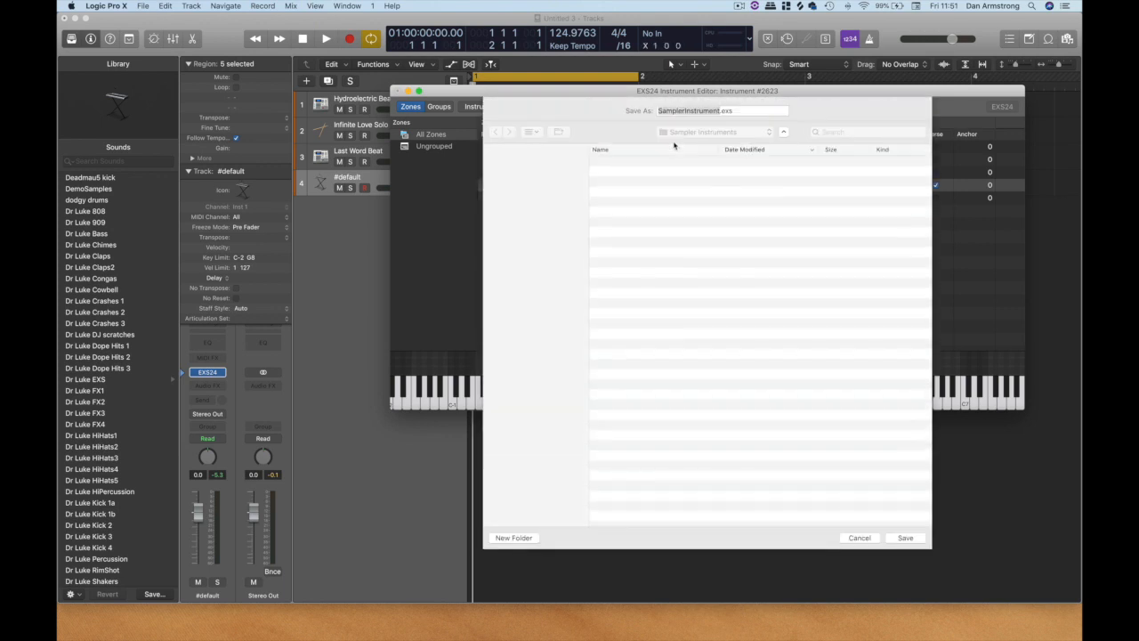
click(648, 164)
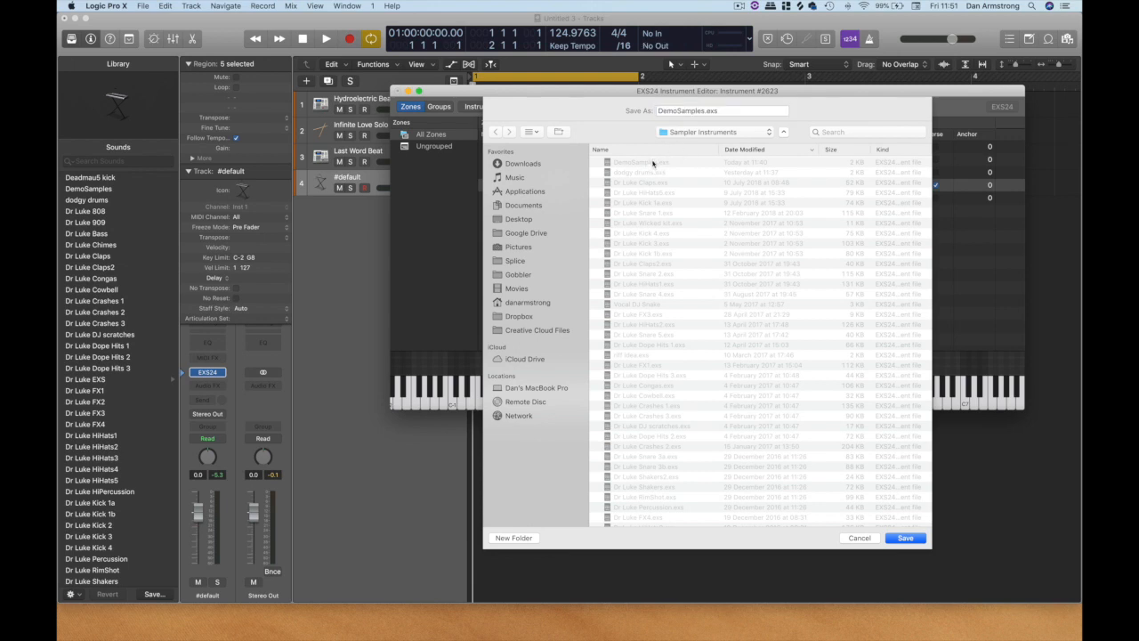
click(702, 110)
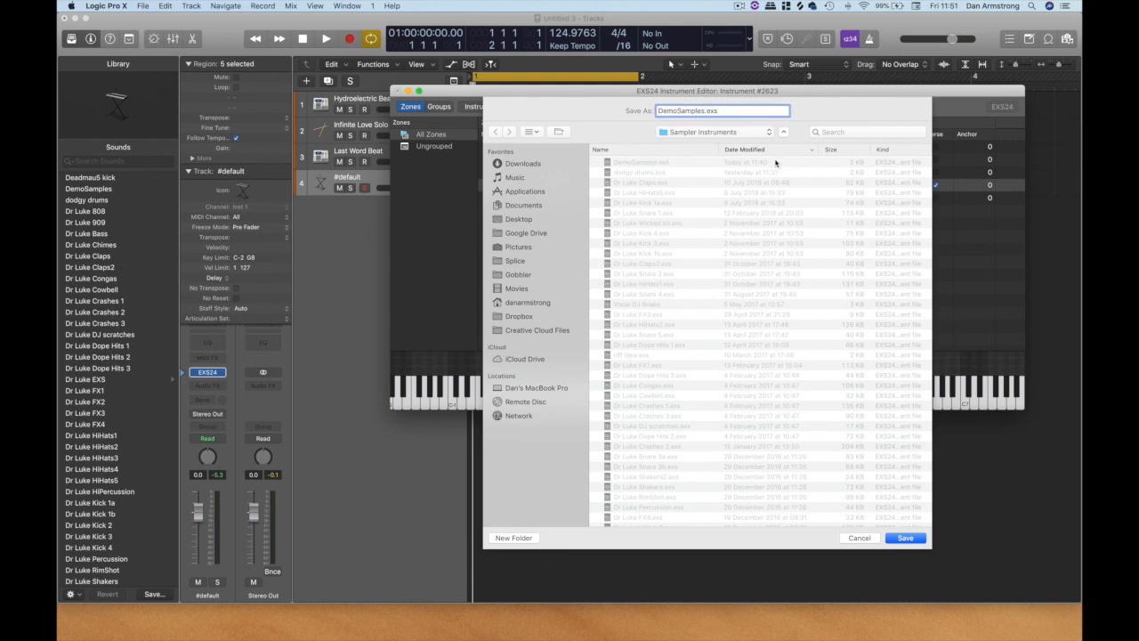
key(Return)
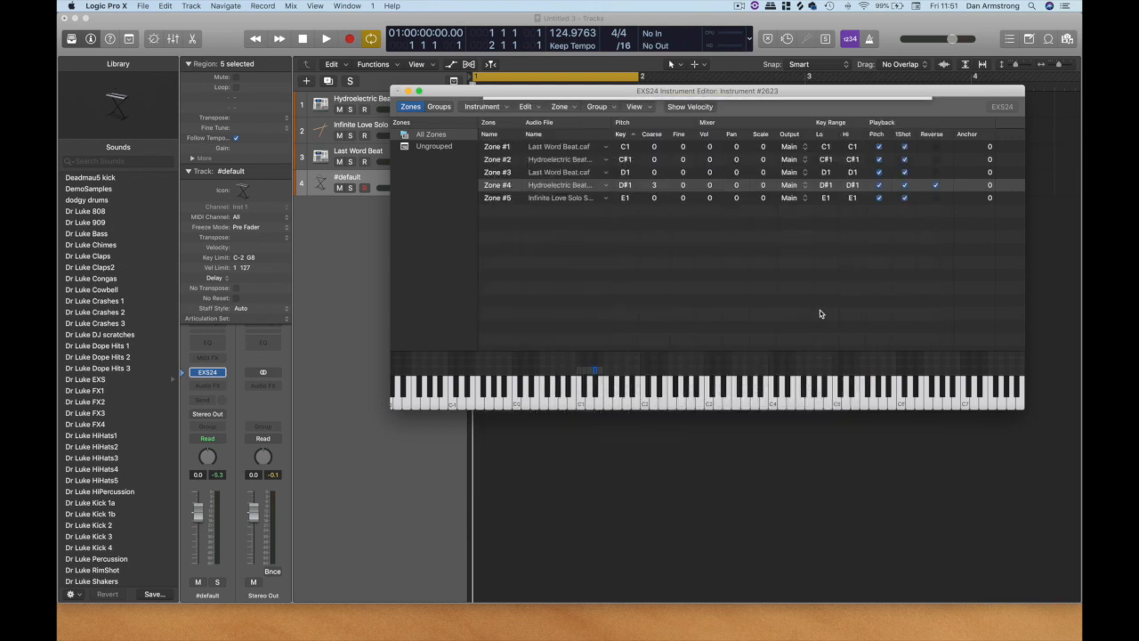
Reopen the EXS24 window, choose DemoSamples2 from the available sampler instruments, and close the window.
click(208, 373)
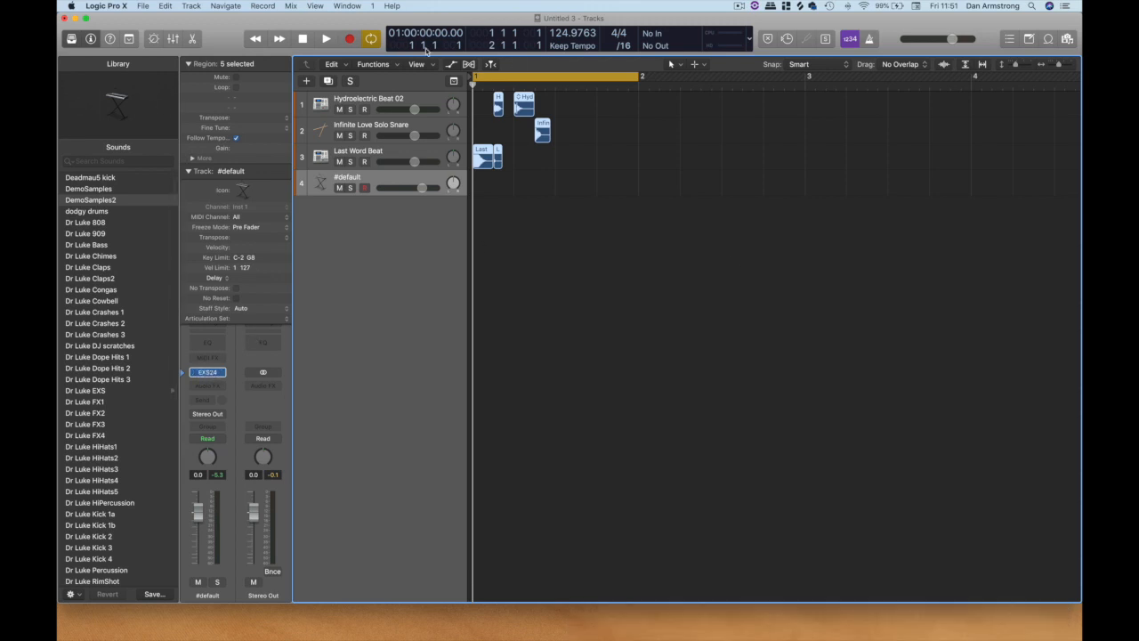
click(207, 371)
drag(810, 613, 517, 31)
click(608, 85)
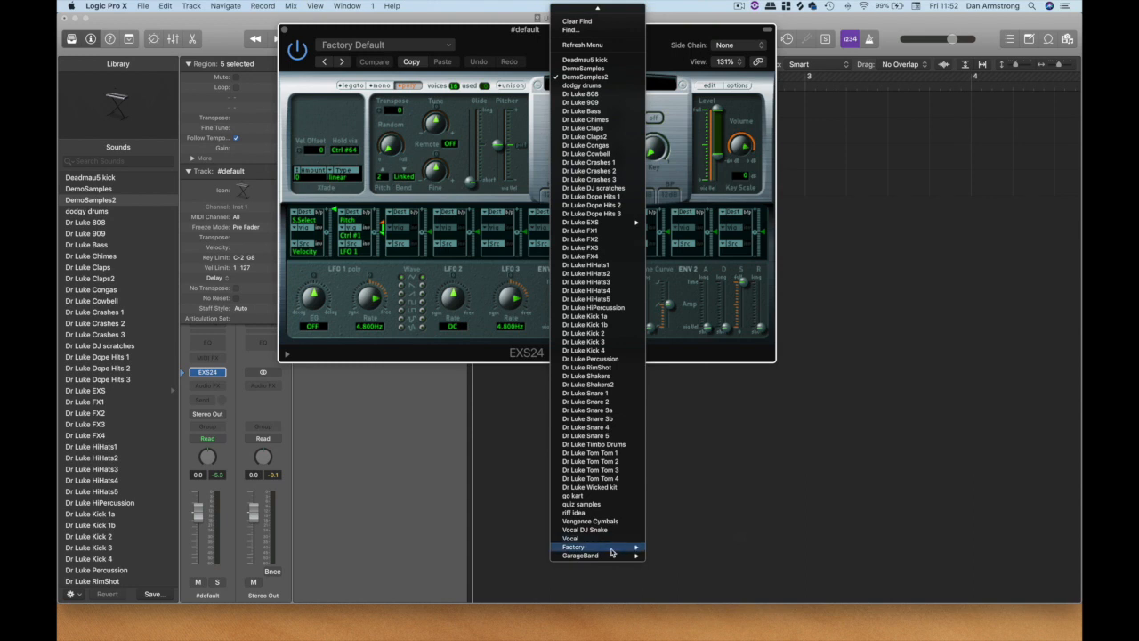
mouse_move(612, 547)
mouse_move(687, 548)
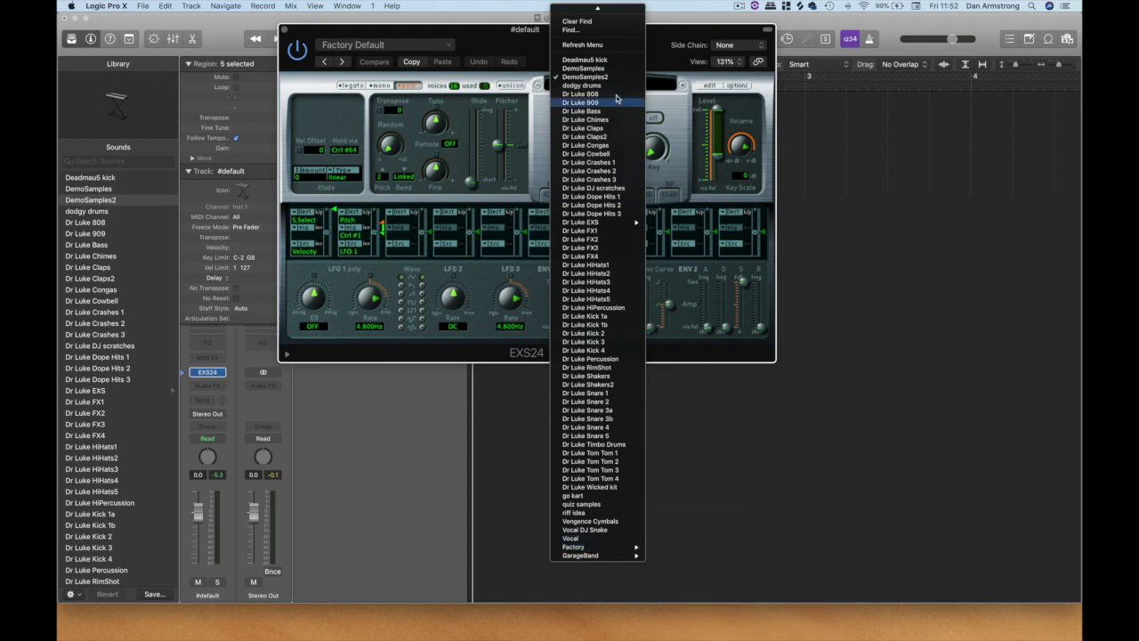
click(590, 78)
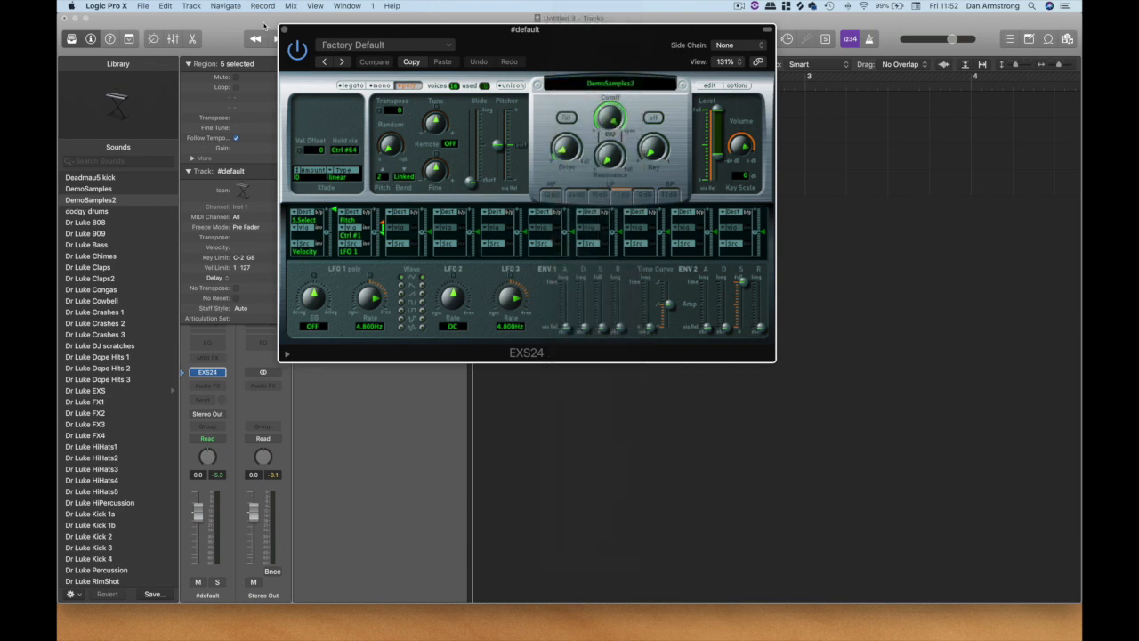
click(285, 33)
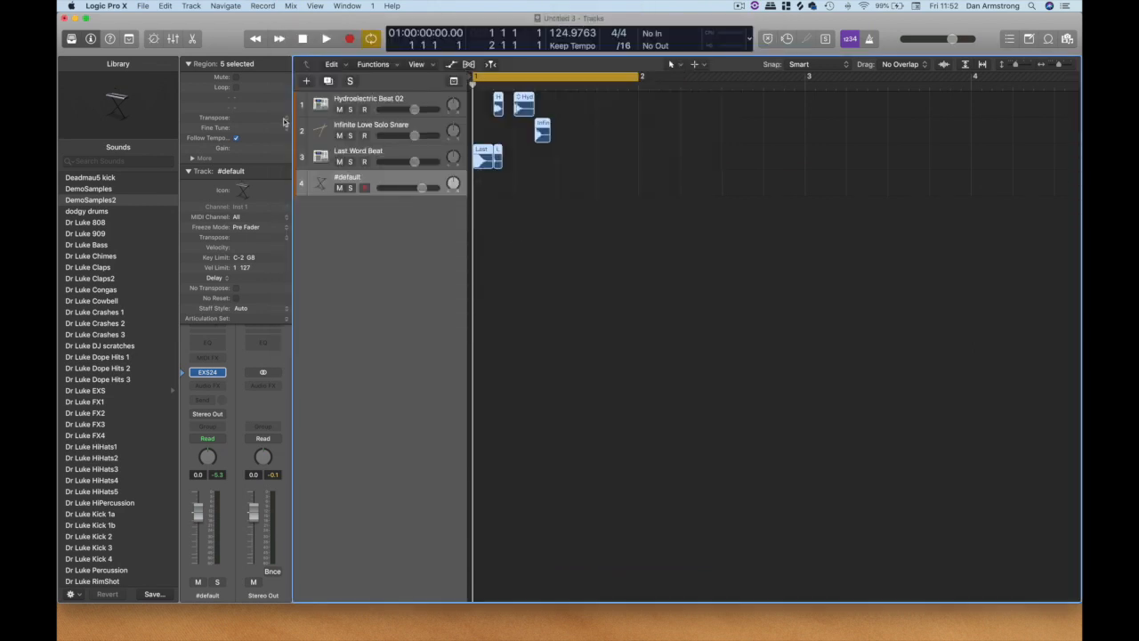
Mute the three audio loop tracks and draw an empty one-bar MIDI region at bar 1 on the #default track.
drag(342, 108, 342, 177)
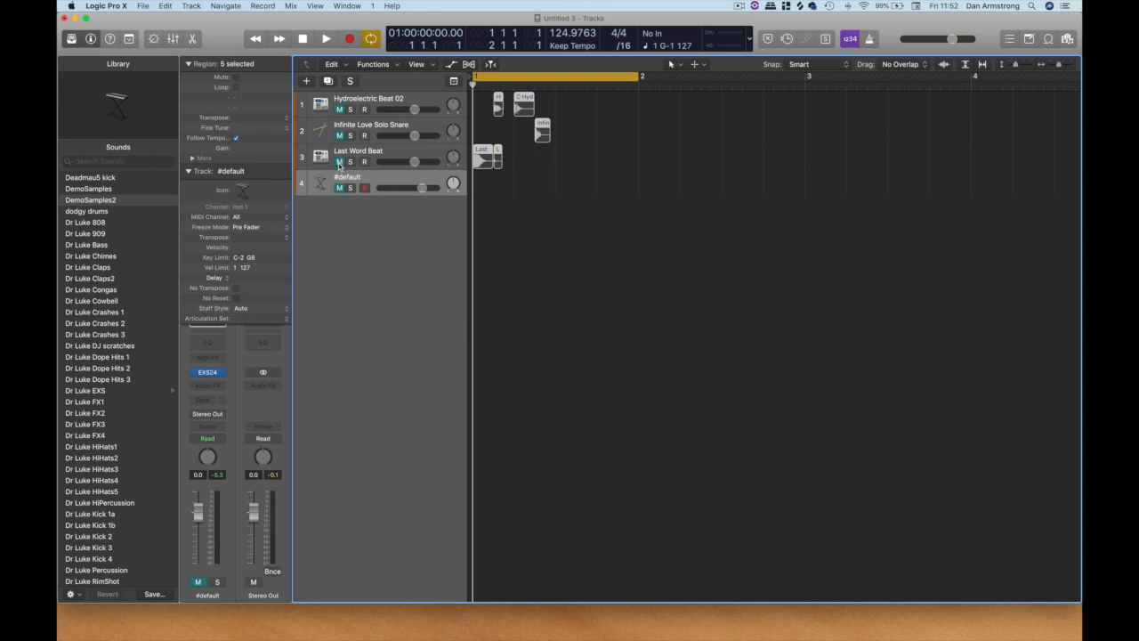
click(339, 190)
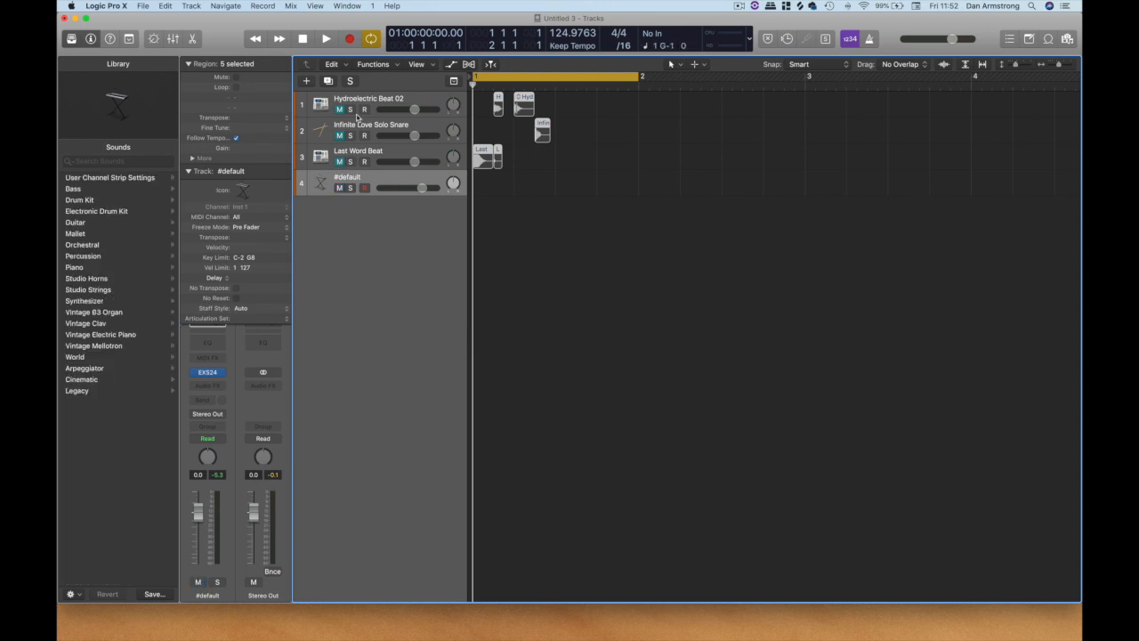
right_click(546, 184)
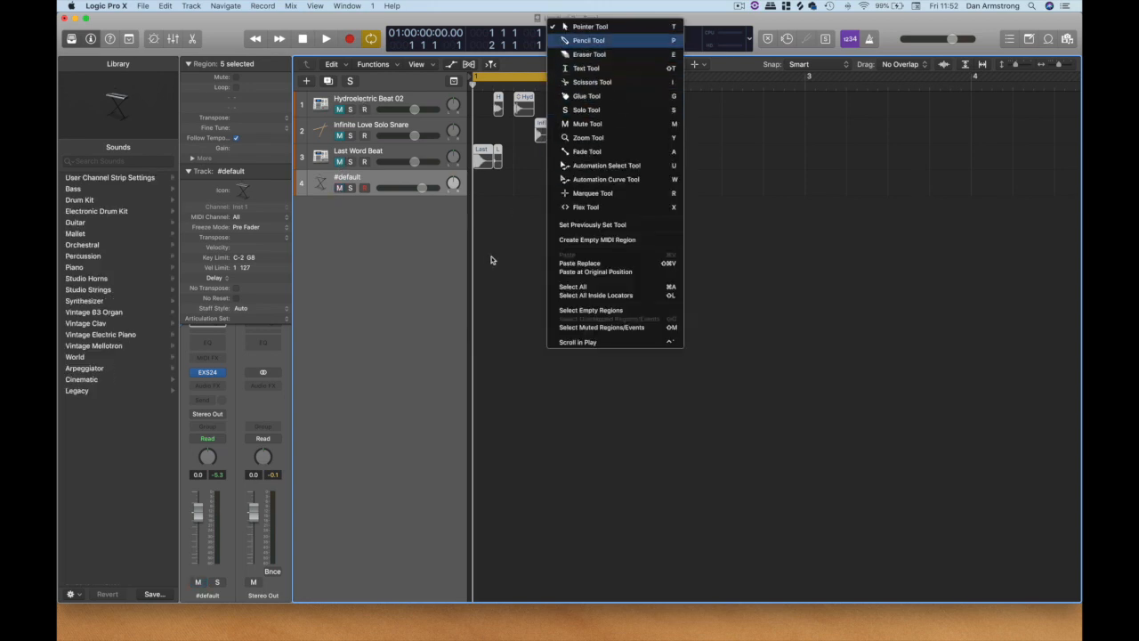
click(588, 40)
click(492, 187)
right_click(536, 240)
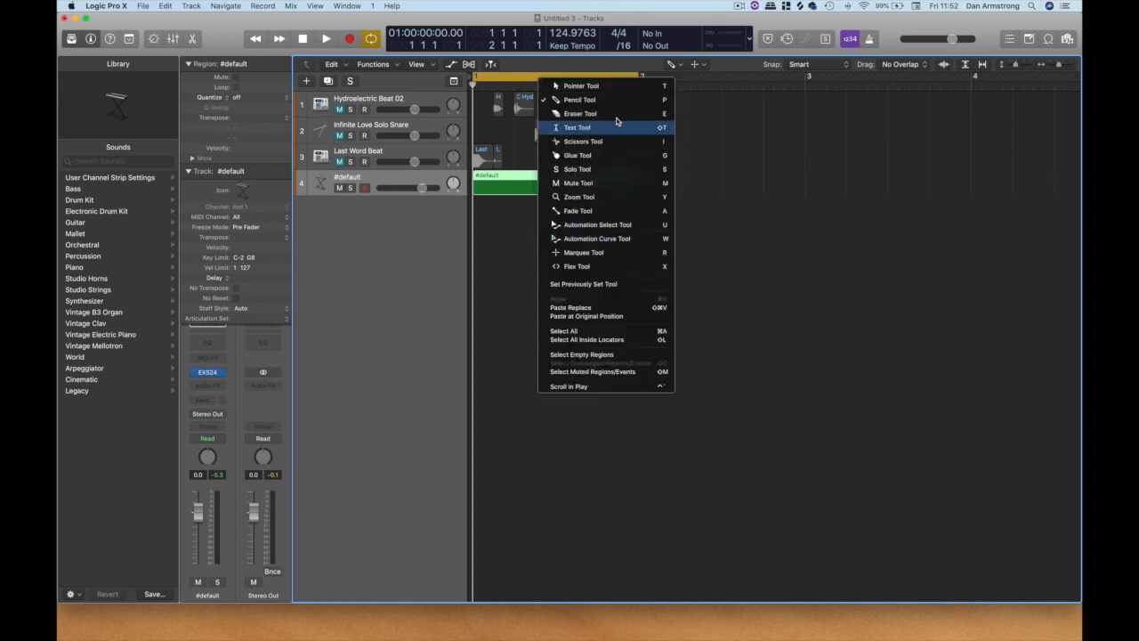
click(609, 87)
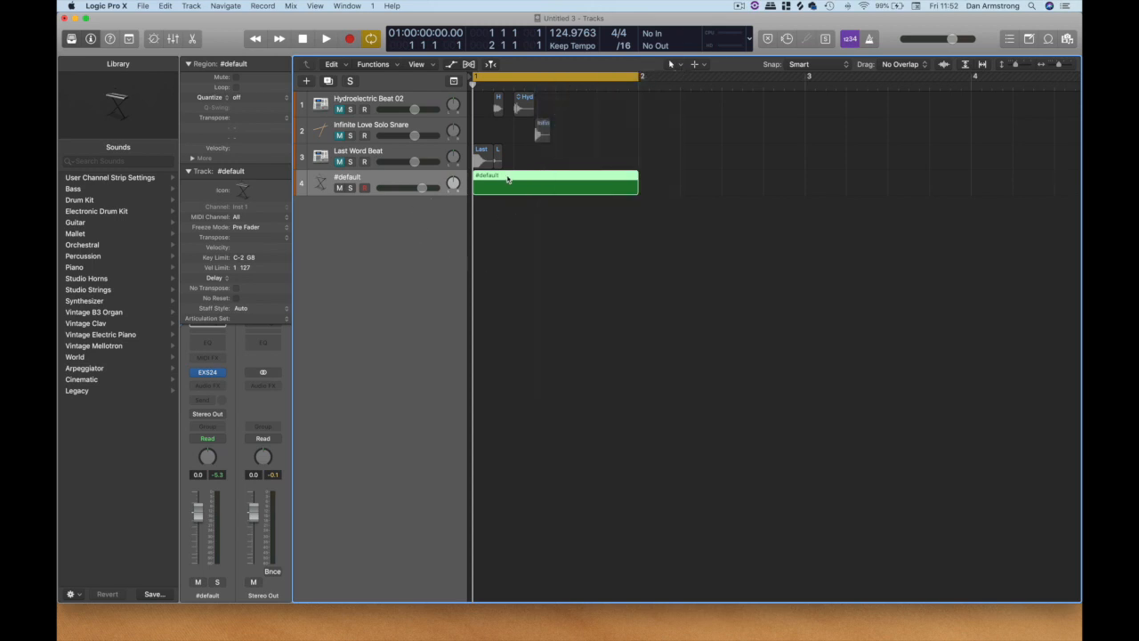
Show the region in an enlarged Piano Roll and audition the drum sounds on C1, D1, D#1 and E1.
key(p)
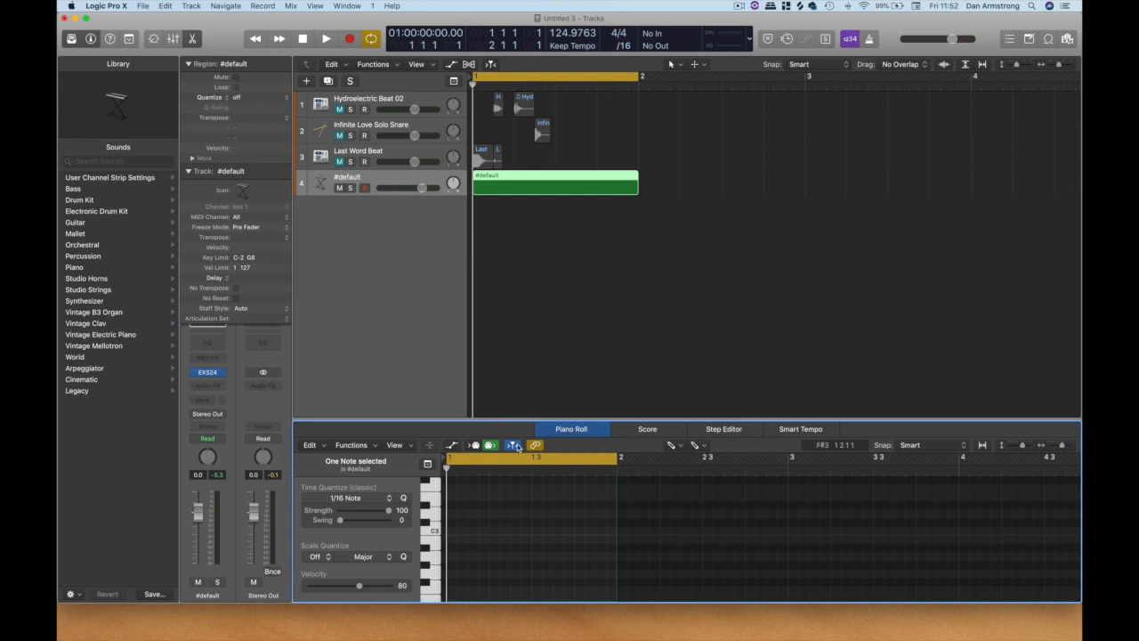
drag(519, 420, 519, 283)
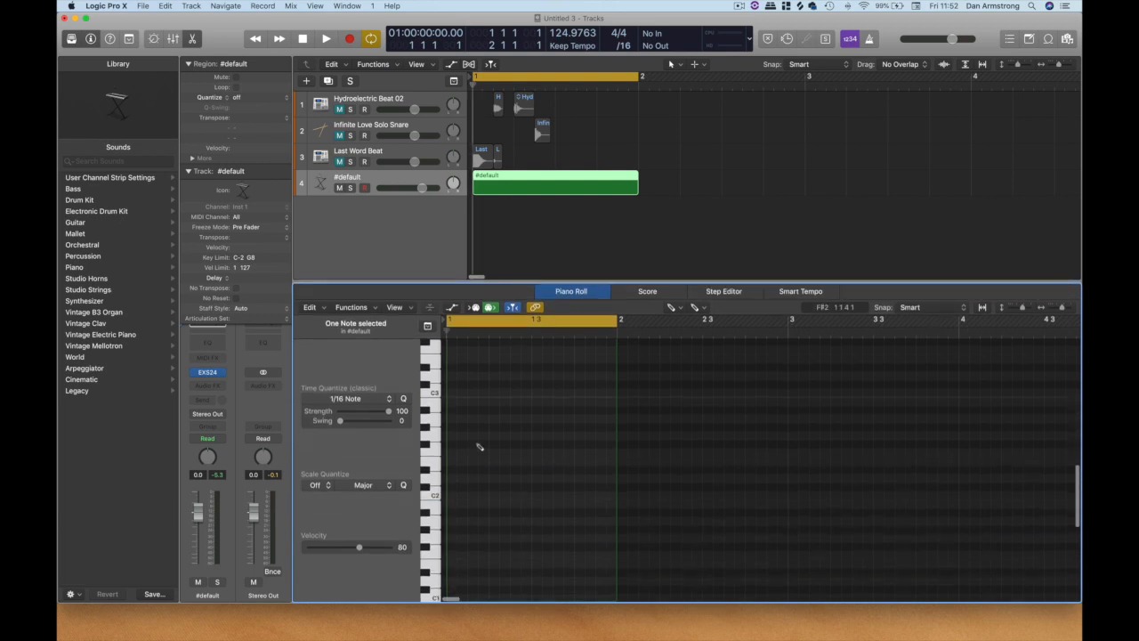
scroll(417, 458, down, 5)
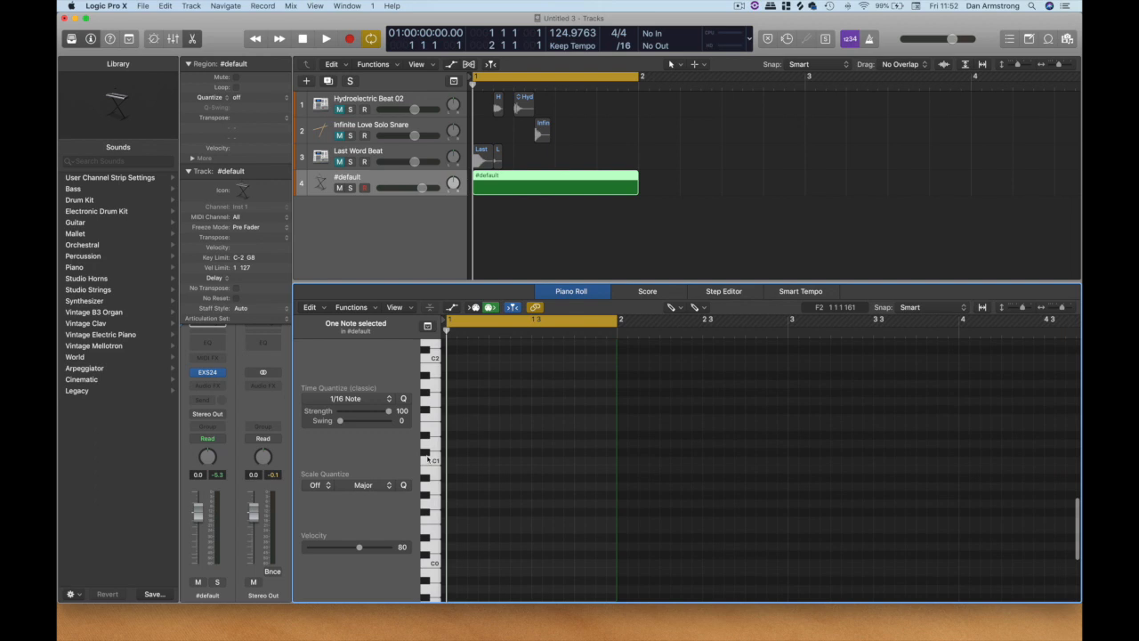
click(433, 461)
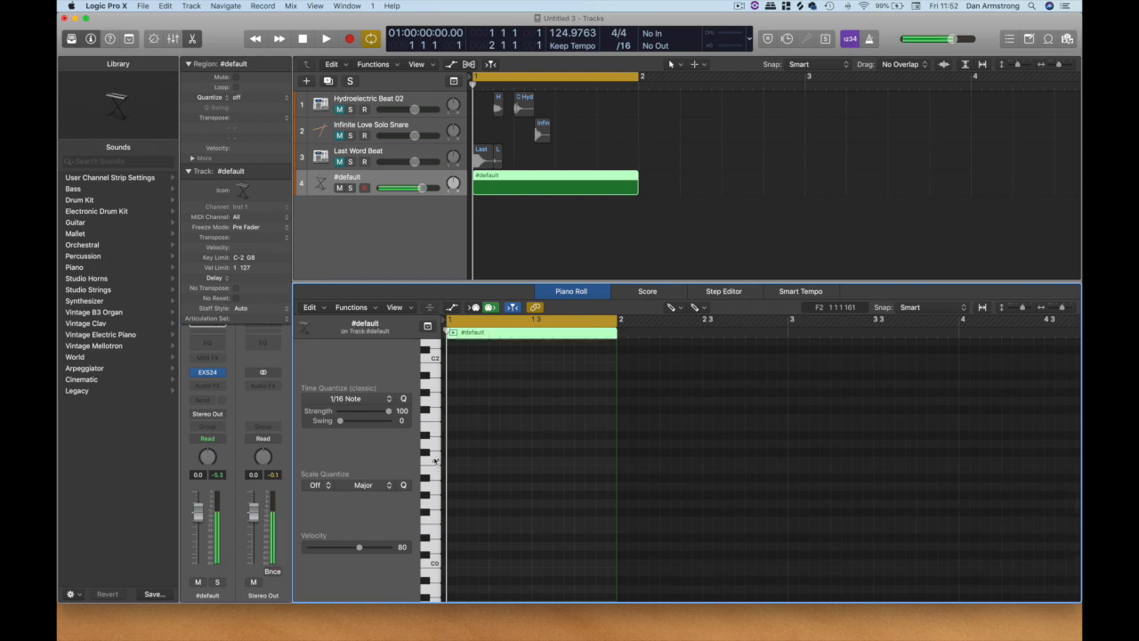
click(430, 444)
click(427, 436)
click(436, 431)
Draw four sixteenth-length C1 notes in the Piano Roll, one on each beat of bar 1.
right_click(481, 400)
click(516, 321)
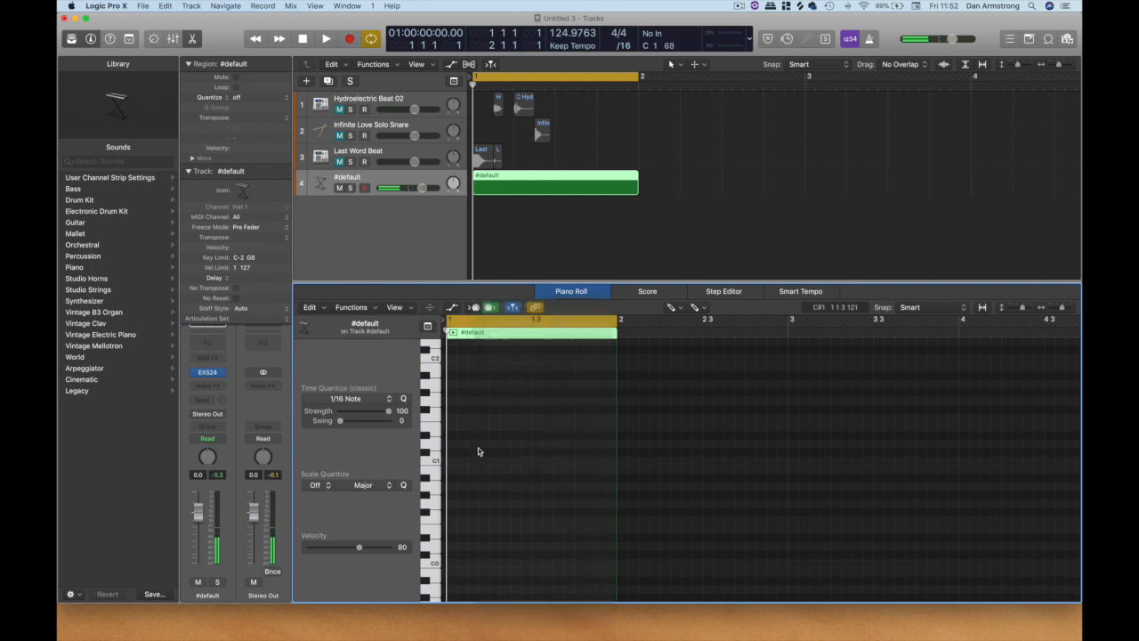
click(450, 460)
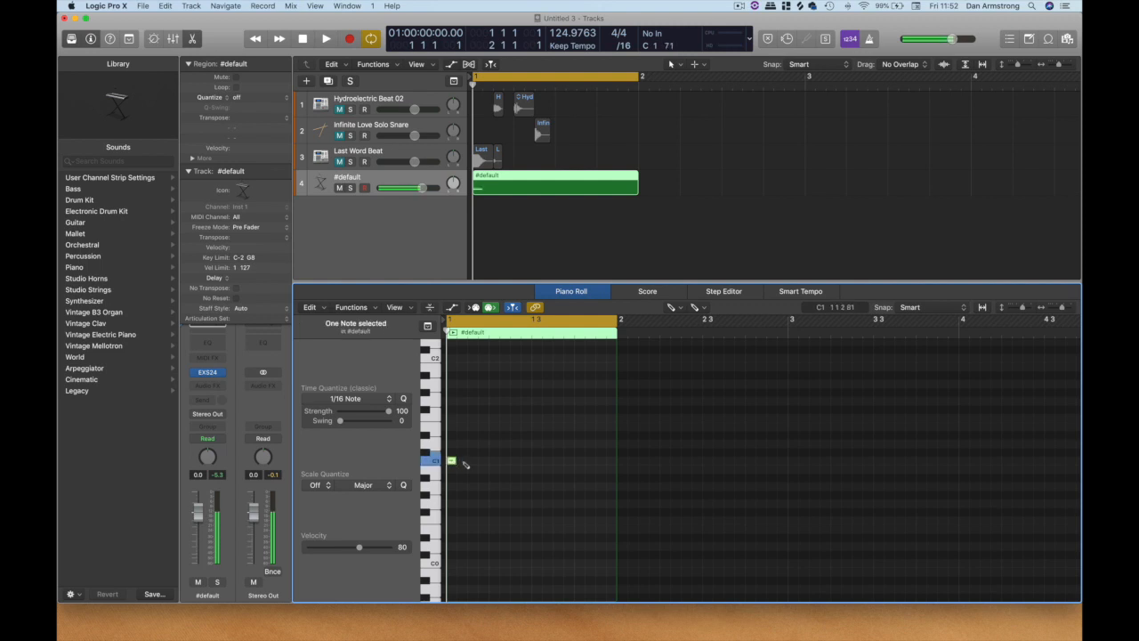
click(493, 460)
click(536, 460)
click(577, 460)
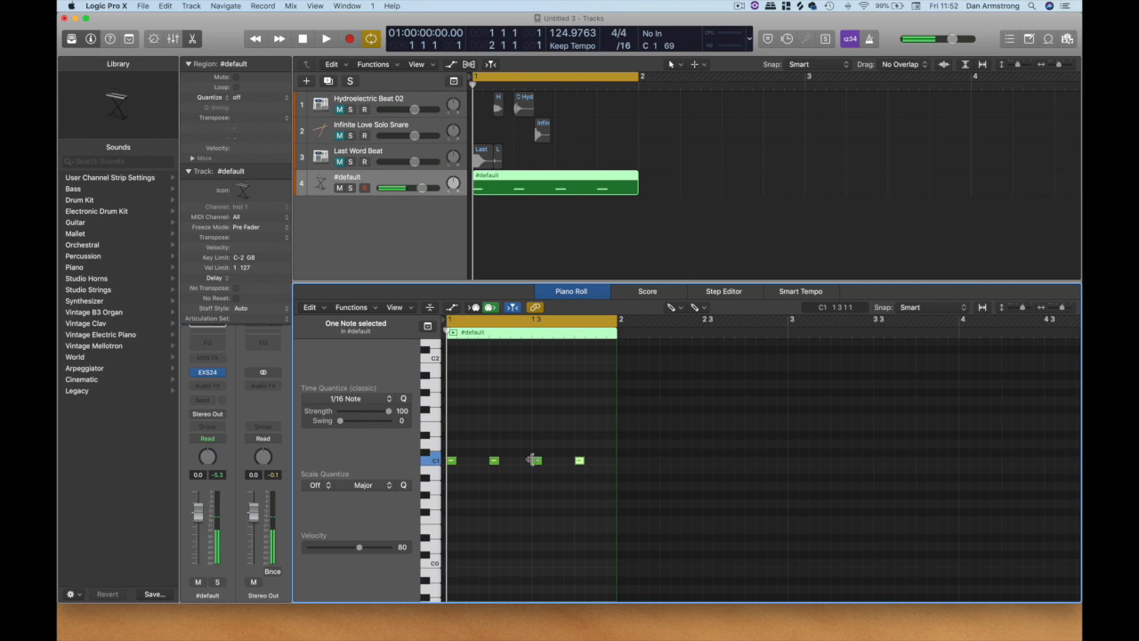
Add a C#1 note on the third sixteenth and a D1 note on the fourth sixteenth of every beat in bar 1.
click(433, 450)
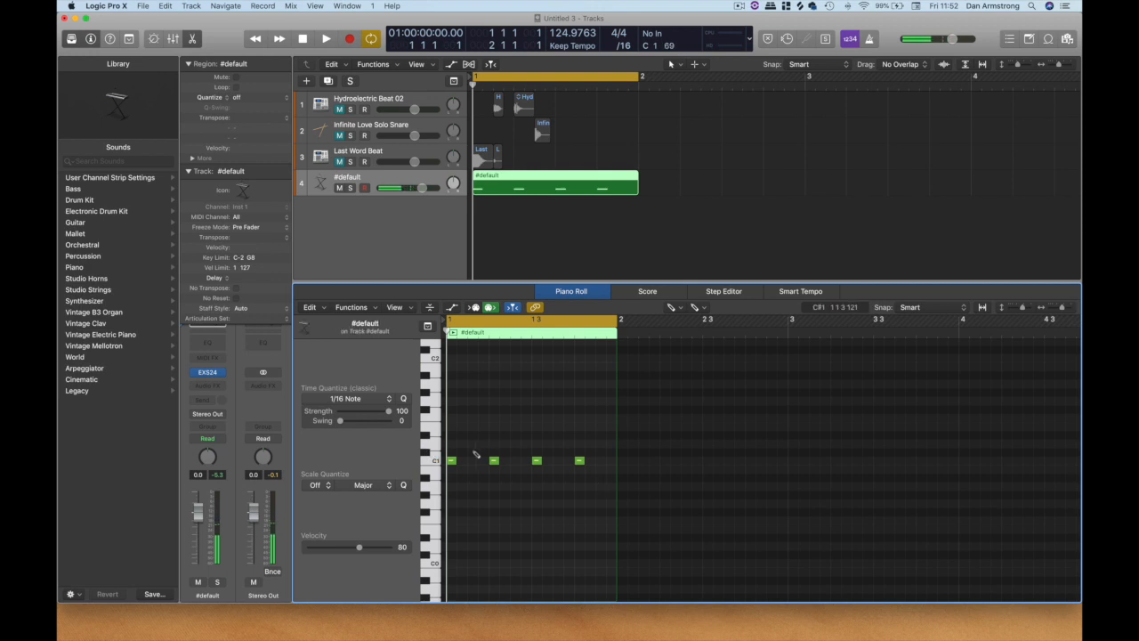
click(474, 453)
click(483, 444)
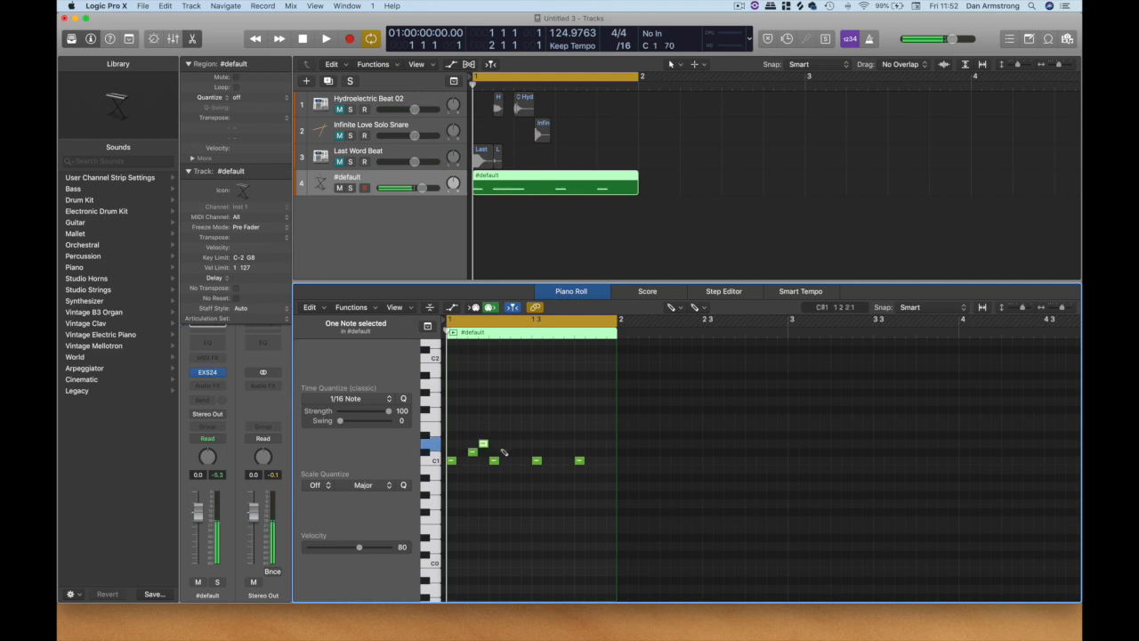
click(515, 452)
click(526, 443)
click(558, 452)
click(569, 443)
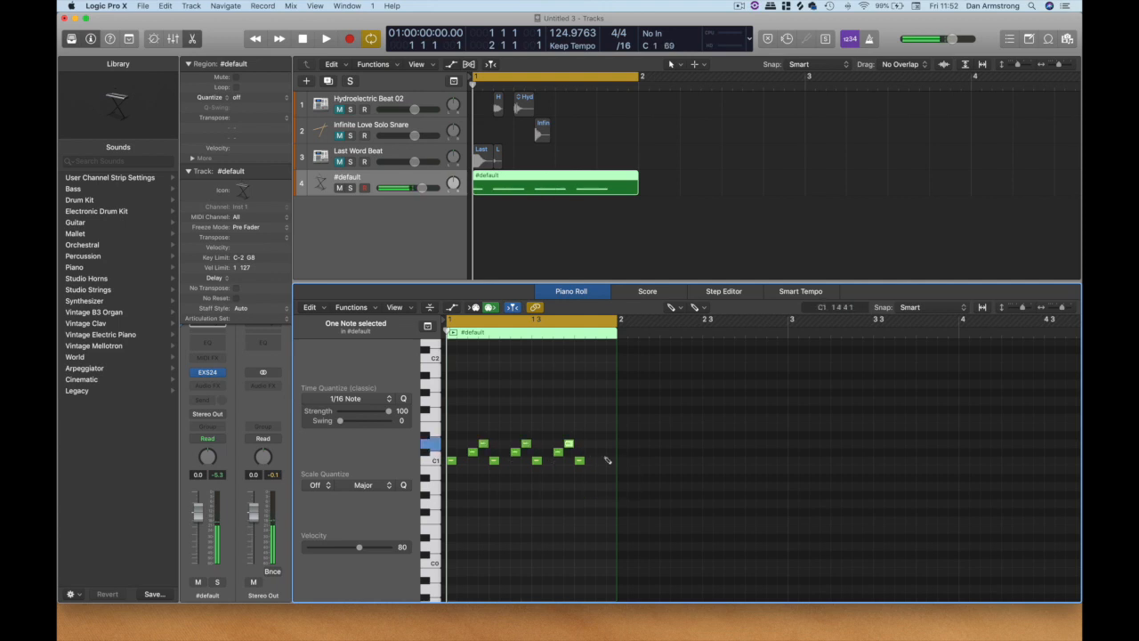
click(602, 453)
click(611, 443)
Add E1 notes on beats 2 and 4 and a D#1 note on the last sixteenth of bar 1.
click(424, 436)
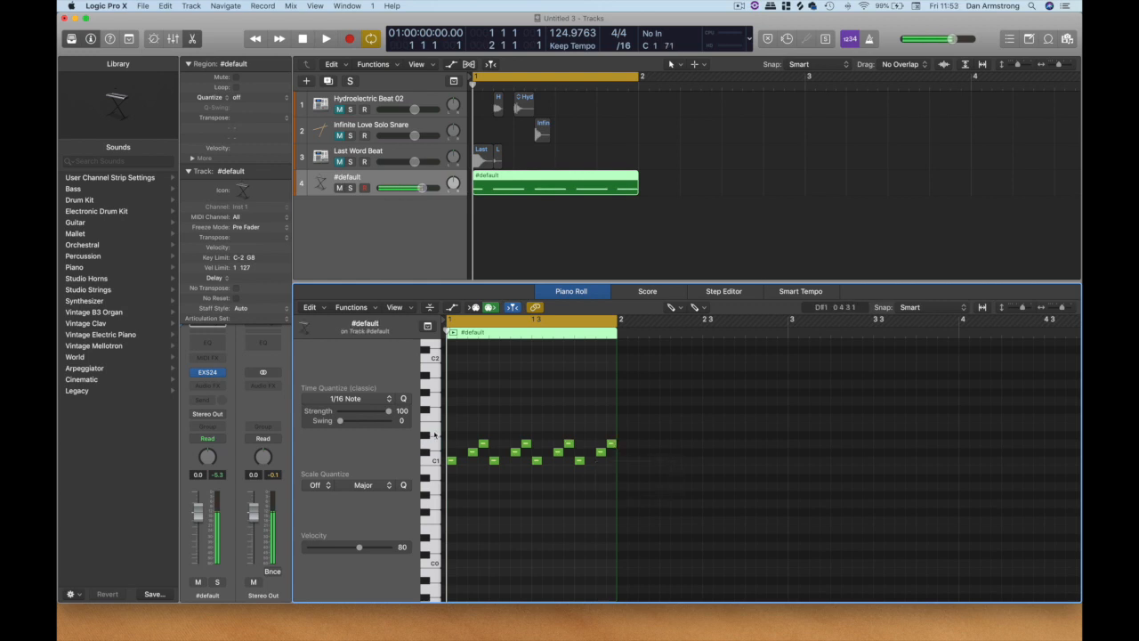
click(494, 427)
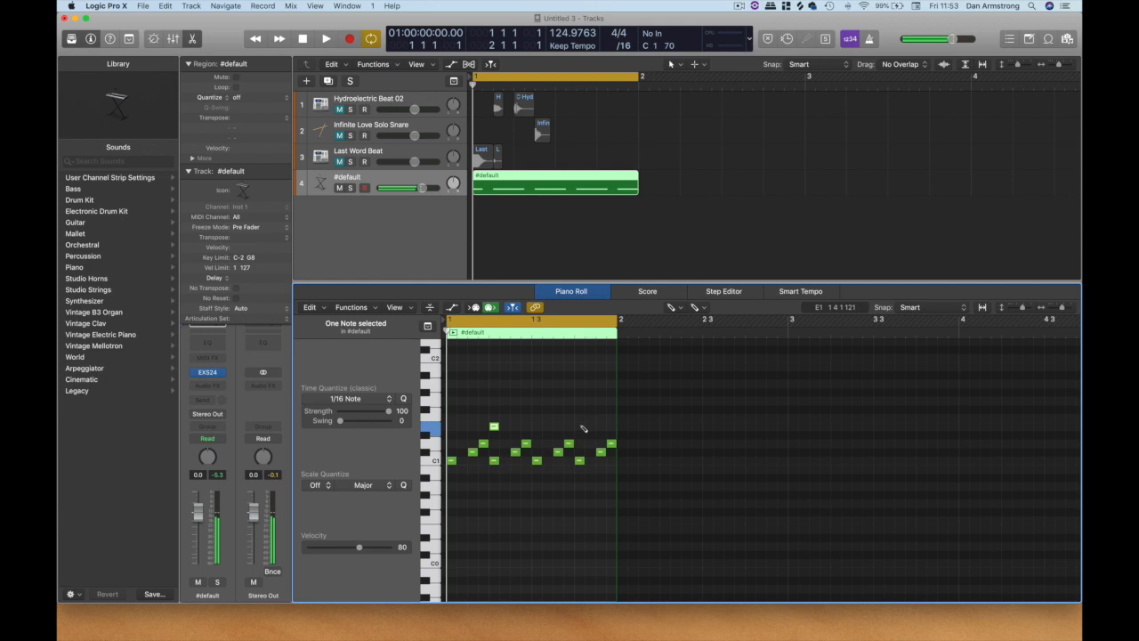
click(579, 427)
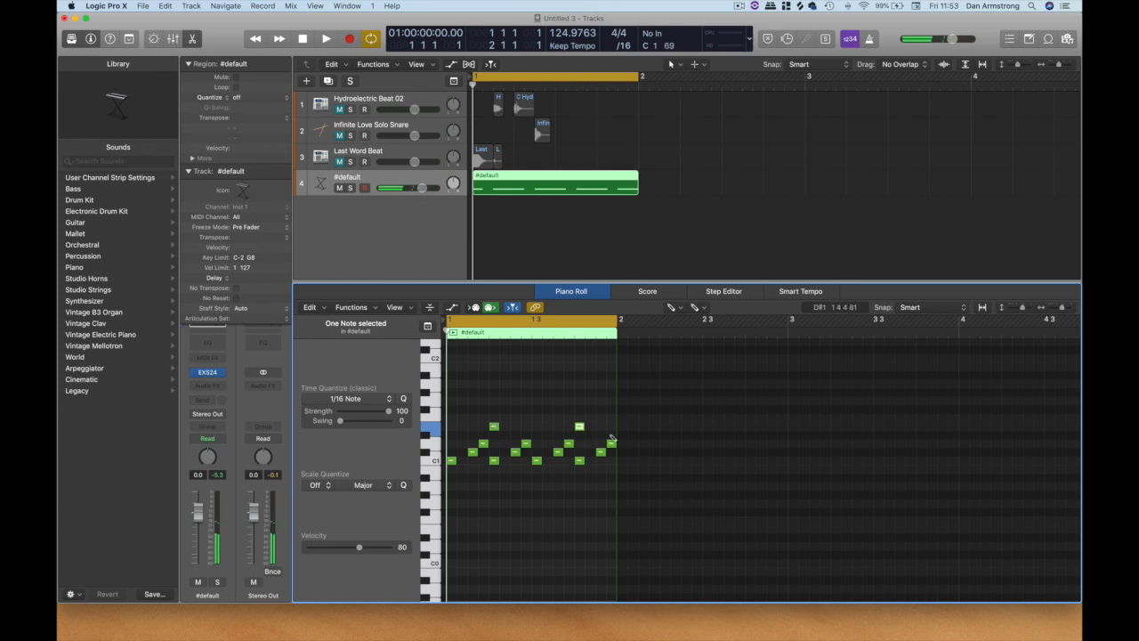
click(611, 437)
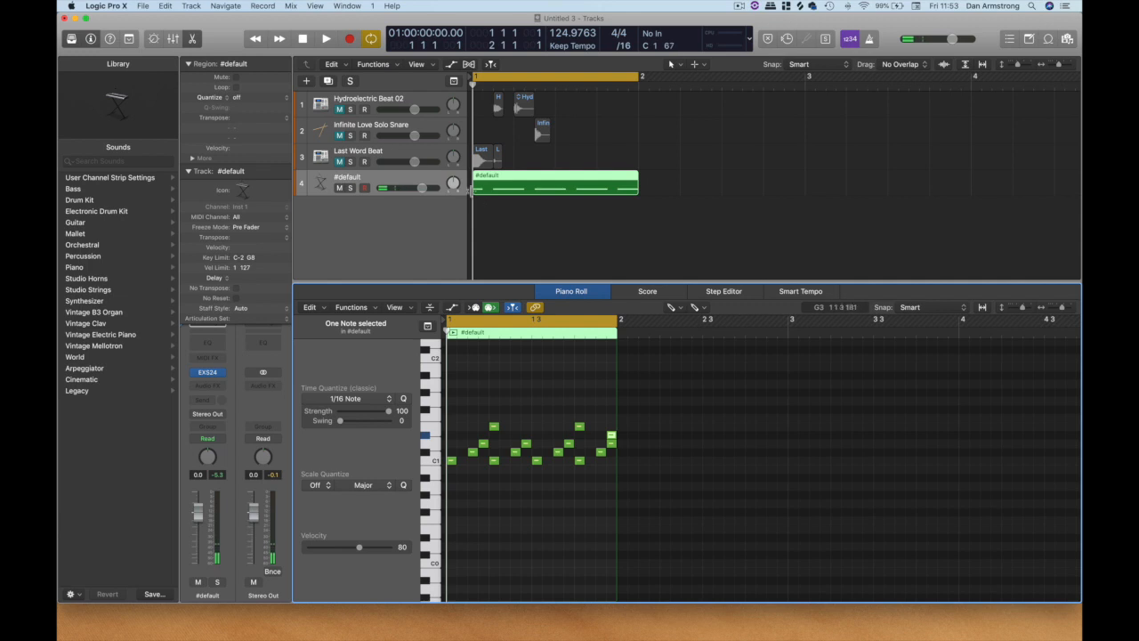
Play the programmed drum pattern to check how it sounds, and stop playback.
click(327, 41)
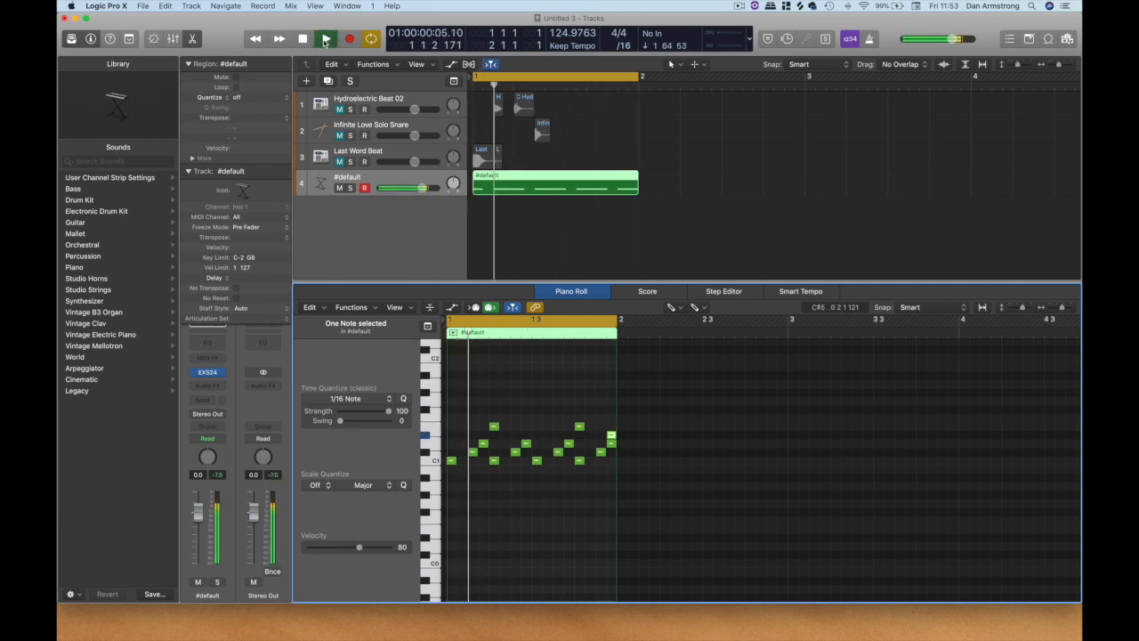
click(611, 435)
key(space)
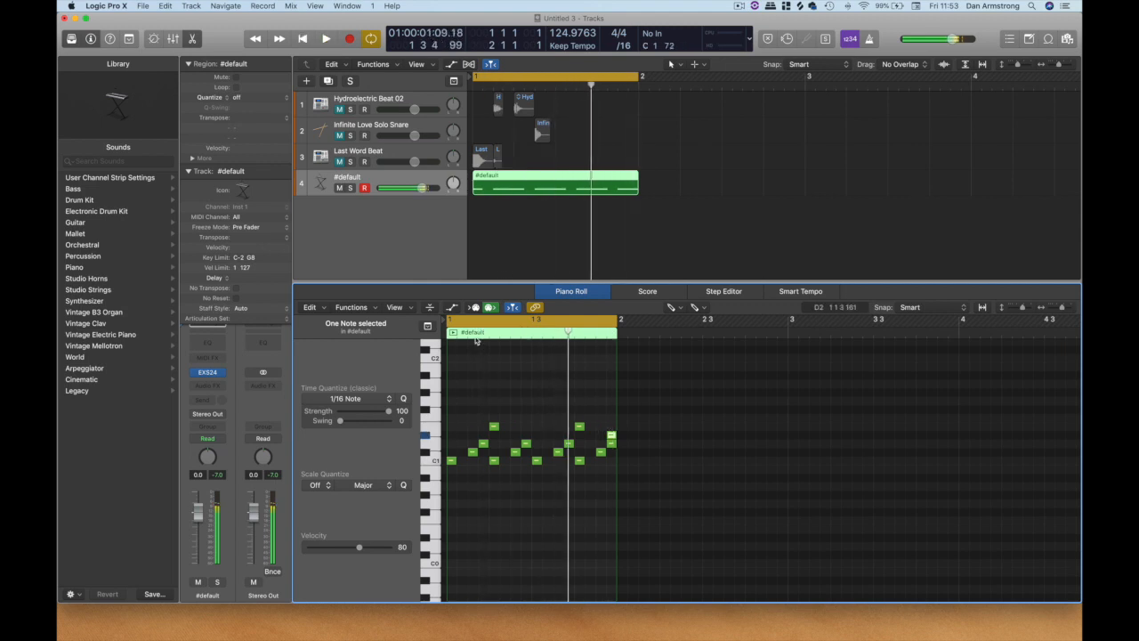
Move the D#1 note one sixteenth earlier, to the third sixteenth of beat 4, with the Pointer tool and play the beat again.
right_click(604, 393)
click(651, 233)
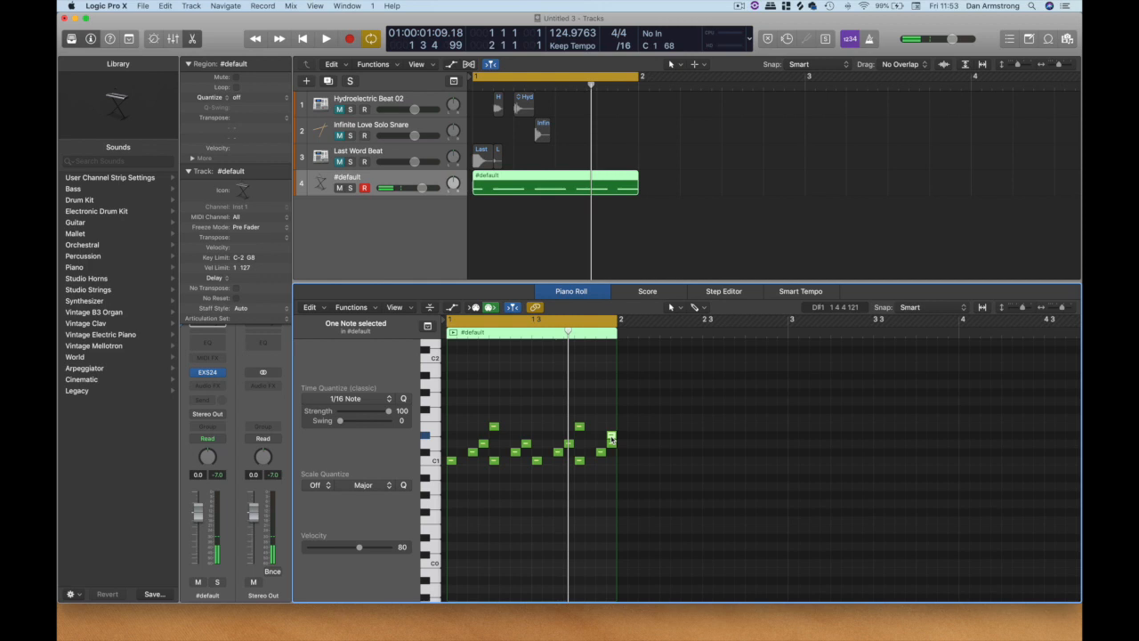
drag(611, 438, 600, 434)
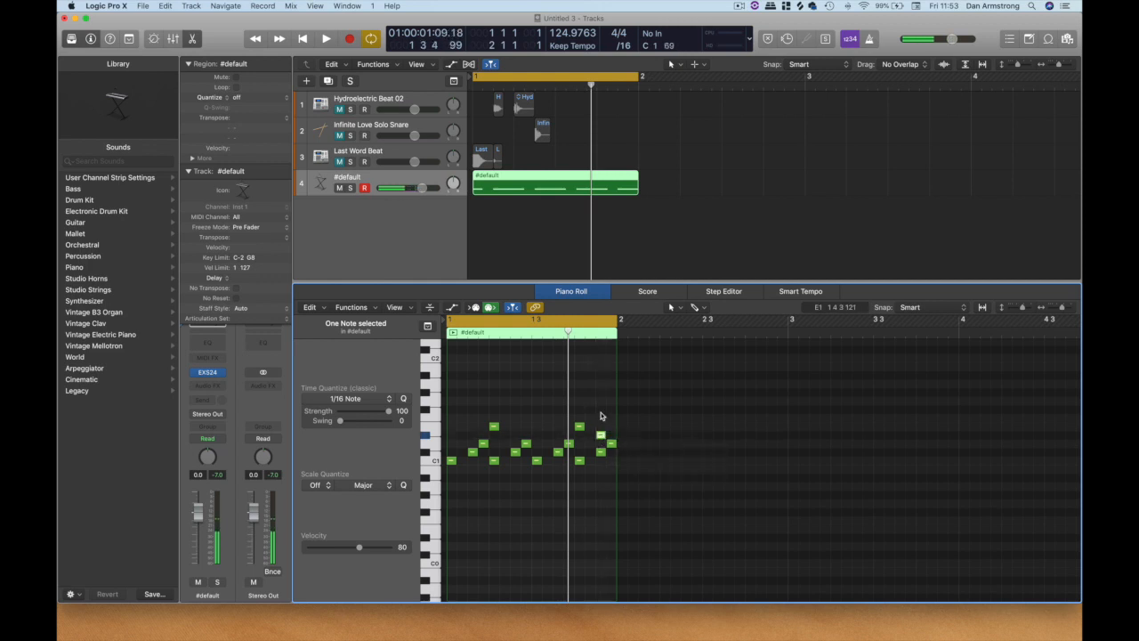
key(space)
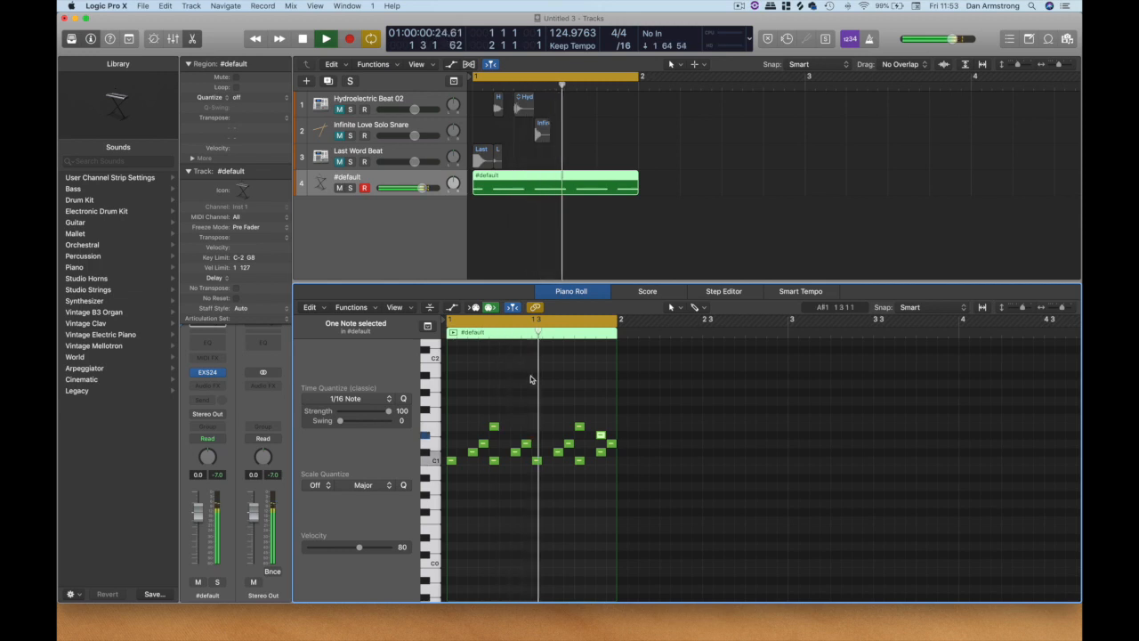
key(space)
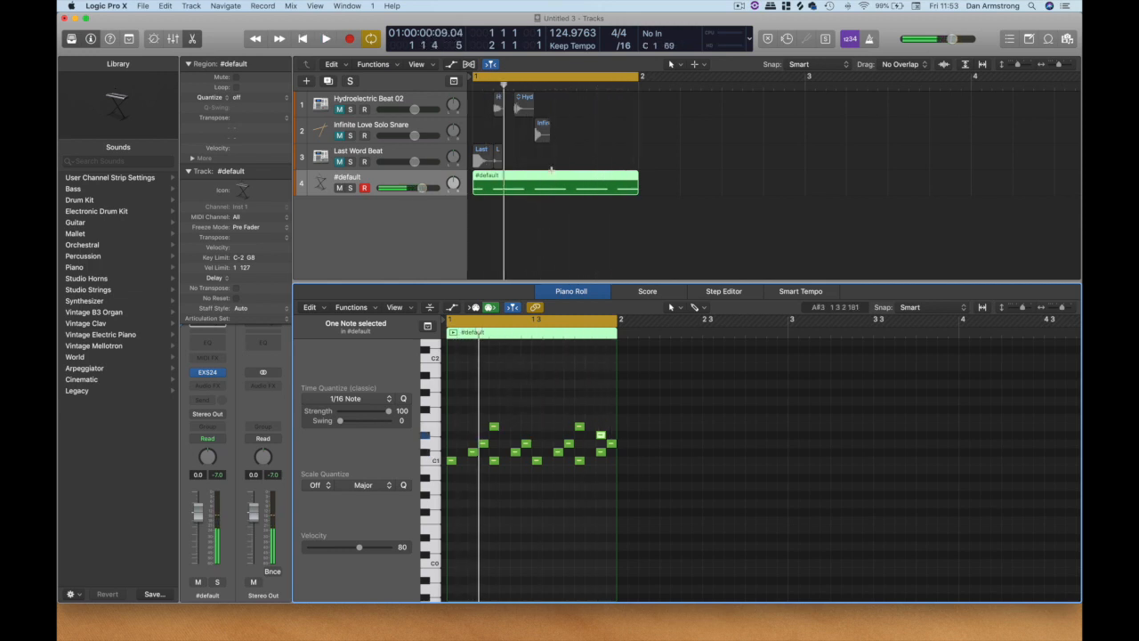